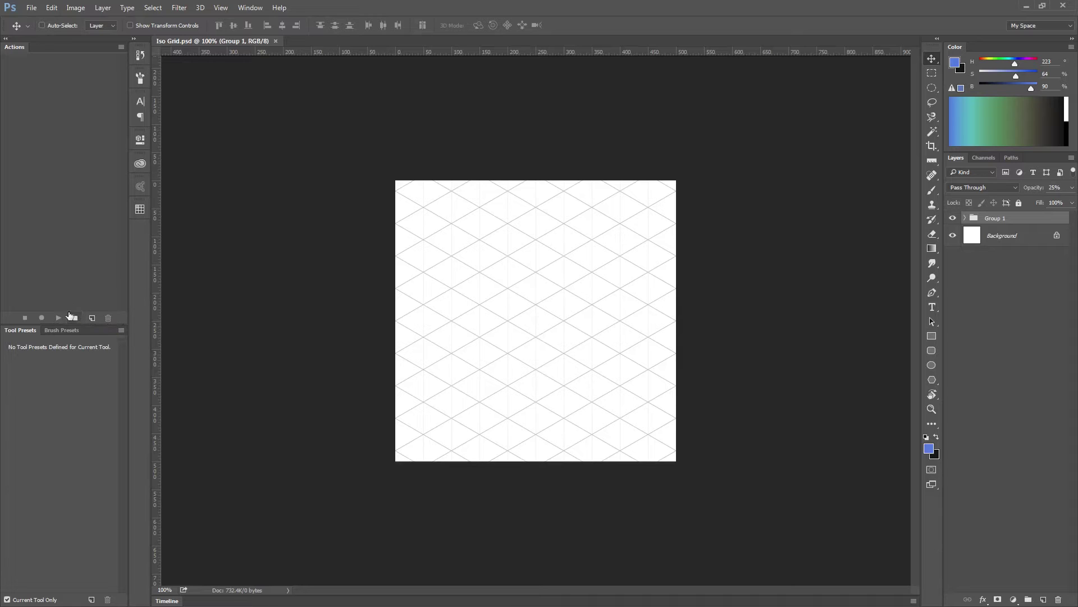
Create a new action set named Isometric.
{"action": "left_click", "coordinate": [75, 318]}
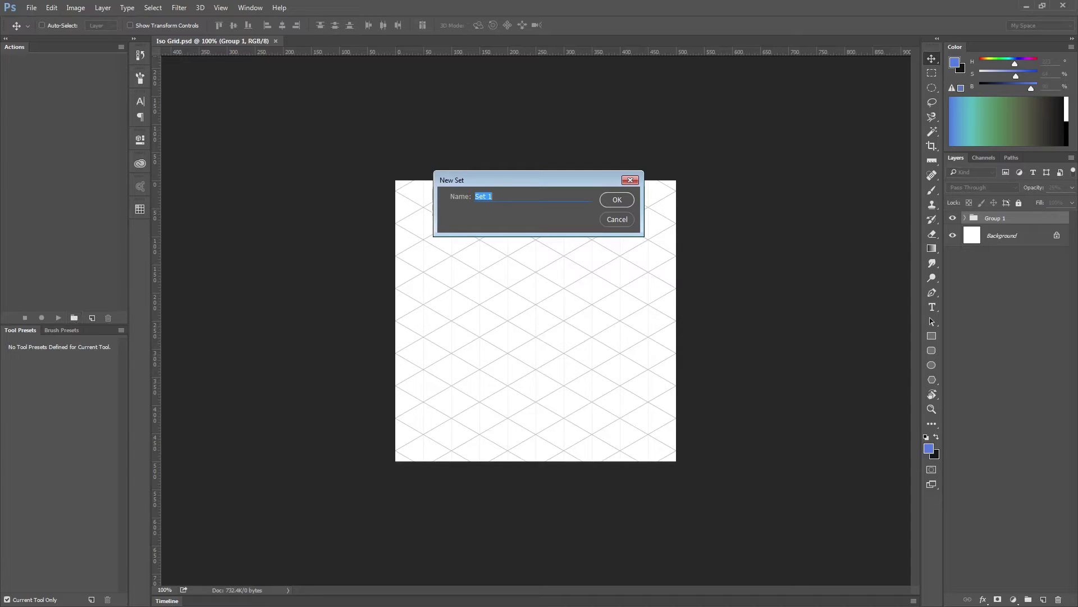
{"action": "type", "text": "Isometric"}
{"action": "key", "text": "Return"}
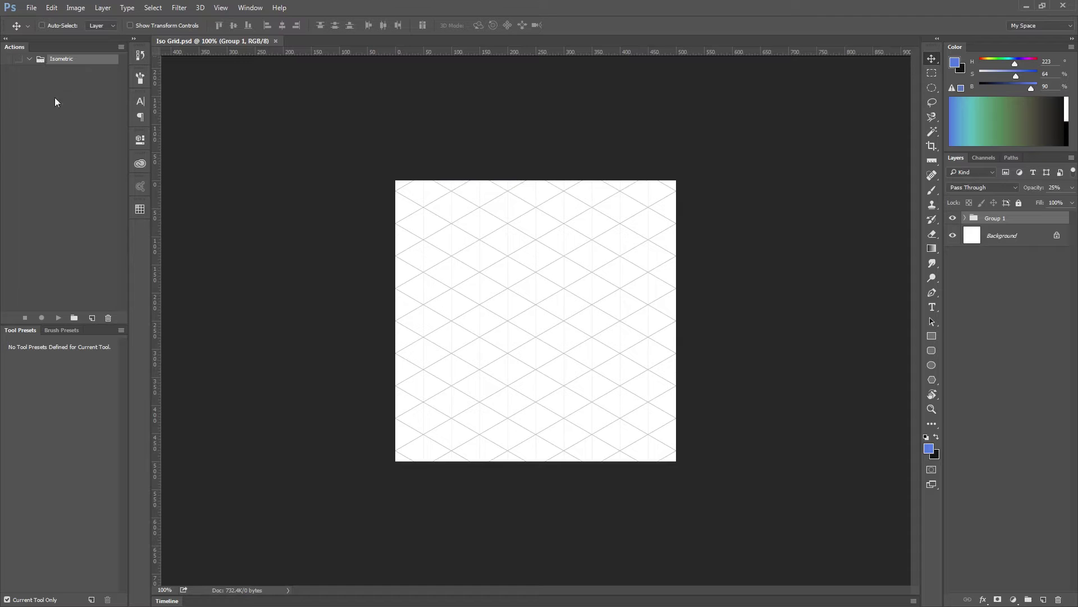
Add an Iso Top action to the Isometric set and start recording it.
{"action": "left_click", "coordinate": [91, 318]}
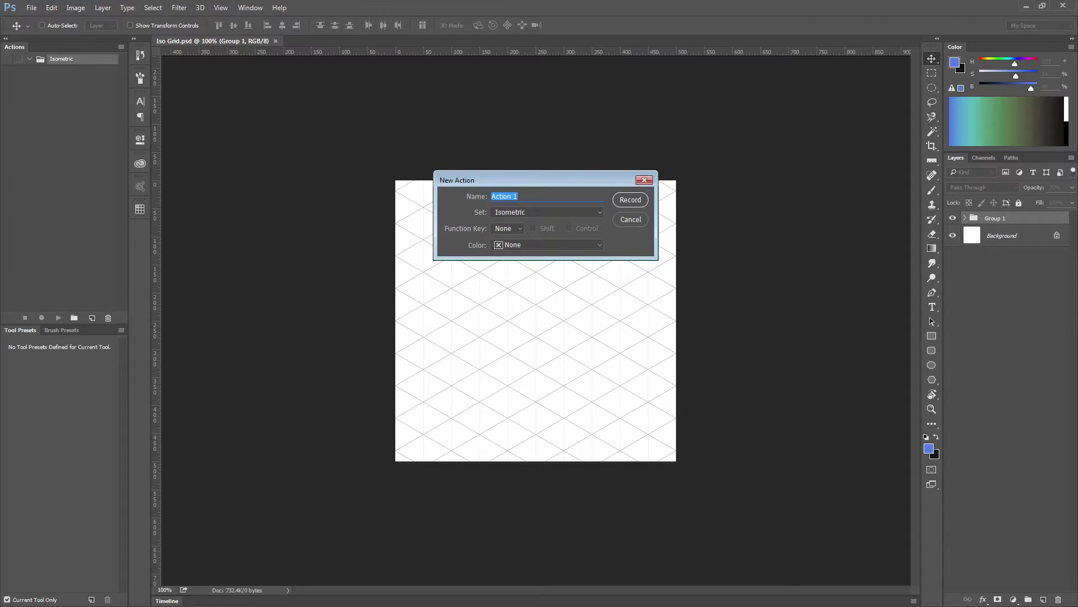
{"action": "type", "text": "S"}
{"action": "type", "text": "Iso"}
{"action": "type", "text": " Top"}
{"action": "key", "text": "Return"}
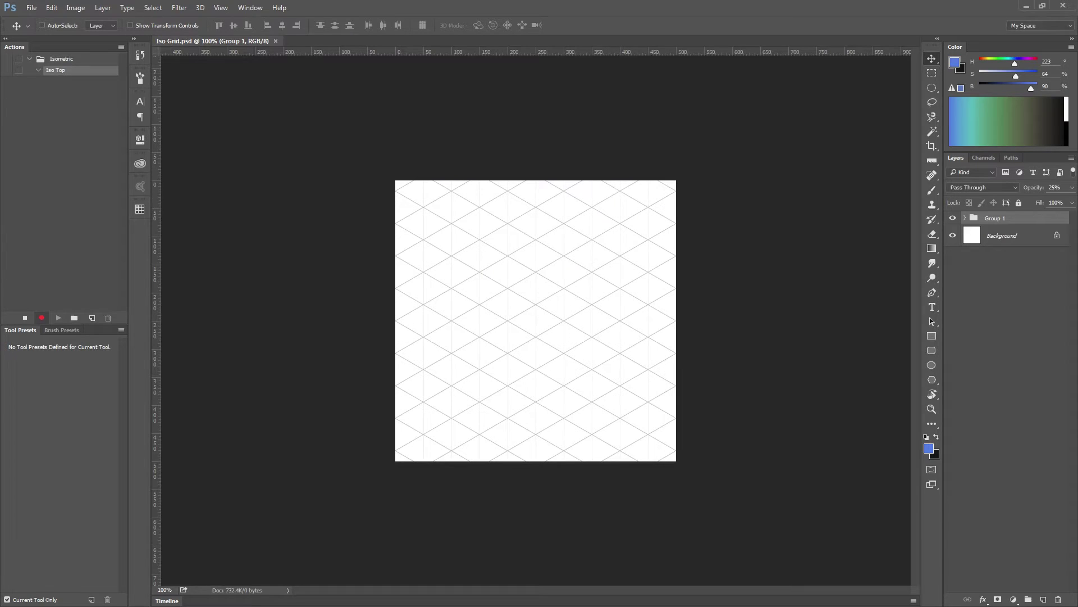
Stop recording and draw a 200 × 200 px square with the Rectangle tool.
{"action": "left_click", "coordinate": [25, 318]}
{"action": "left_click", "coordinate": [933, 337]}
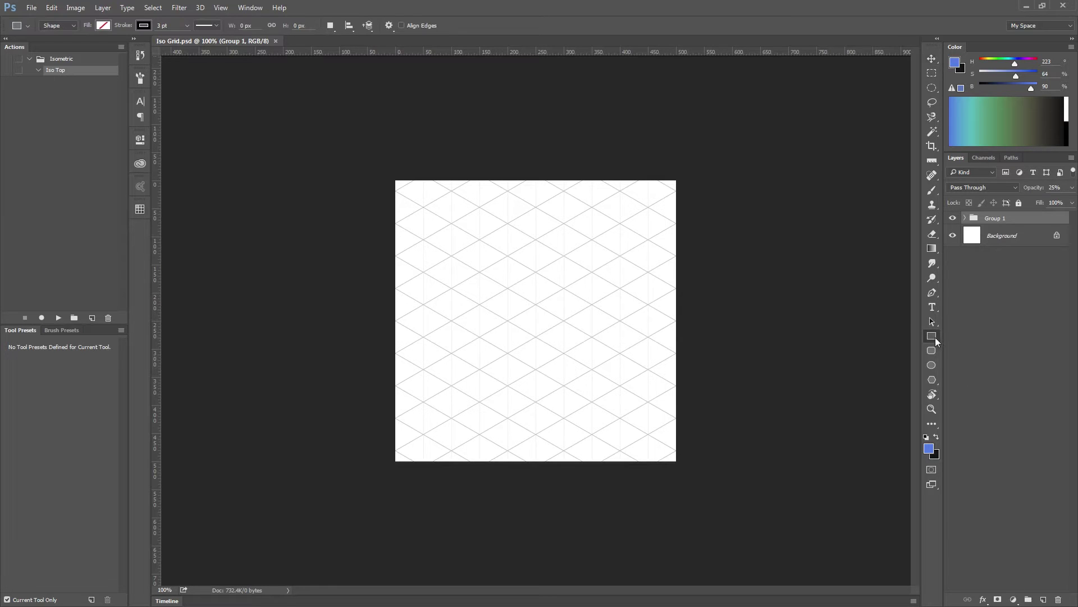
{"action": "left_click_drag", "start_coordinate": [496, 249], "coordinate": [602, 399]}
{"action": "left_click", "coordinate": [177, 167]}
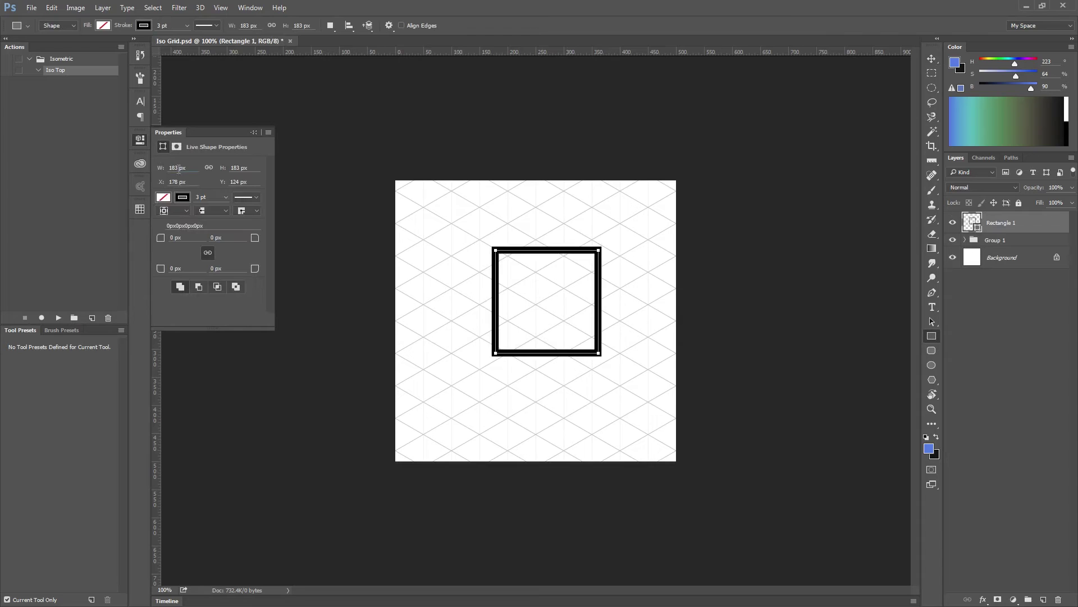
{"action": "type", "text": "200"}
{"action": "key", "text": "Tab"}
{"action": "type", "text": "200"}
{"action": "key", "text": "Return"}
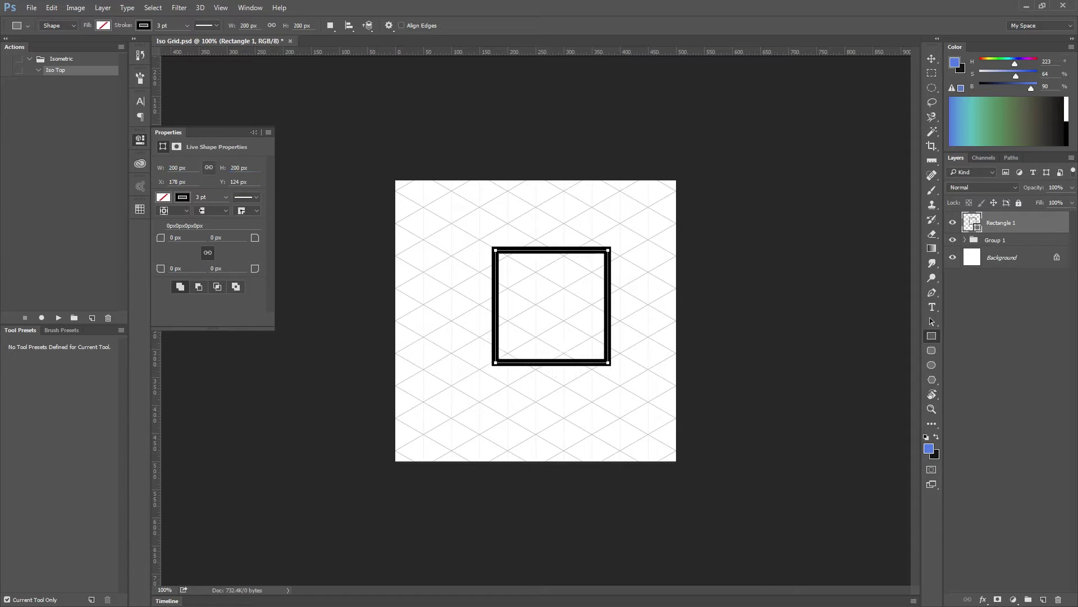
Give the square no fill, a 1 pt black stroke, and a different stroke alignment.
{"action": "left_click", "coordinate": [183, 197]}
{"action": "left_click", "coordinate": [170, 218]}
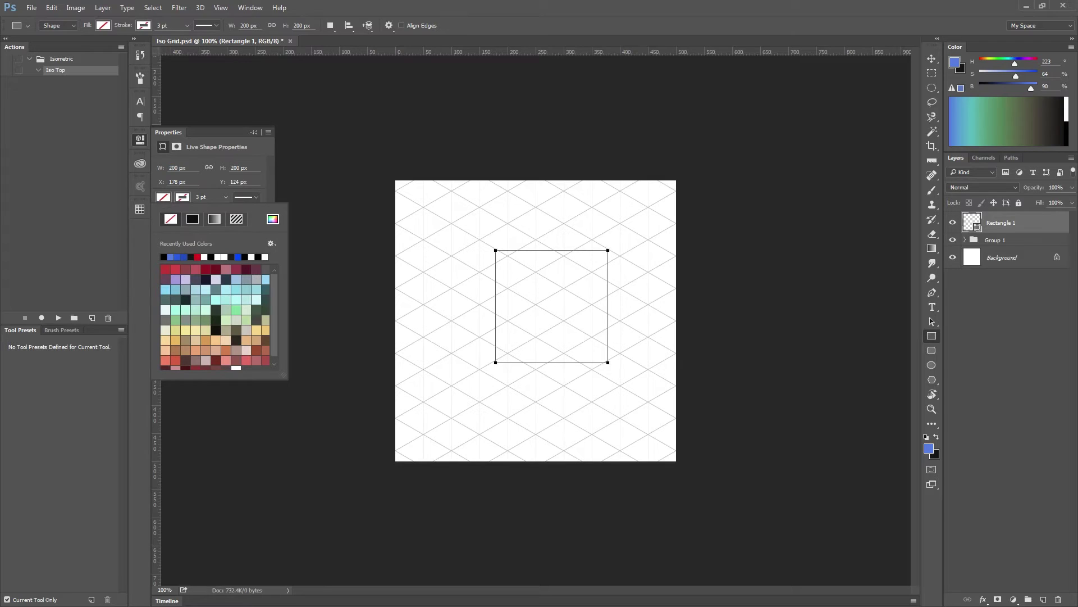
{"action": "left_click", "coordinate": [193, 218]}
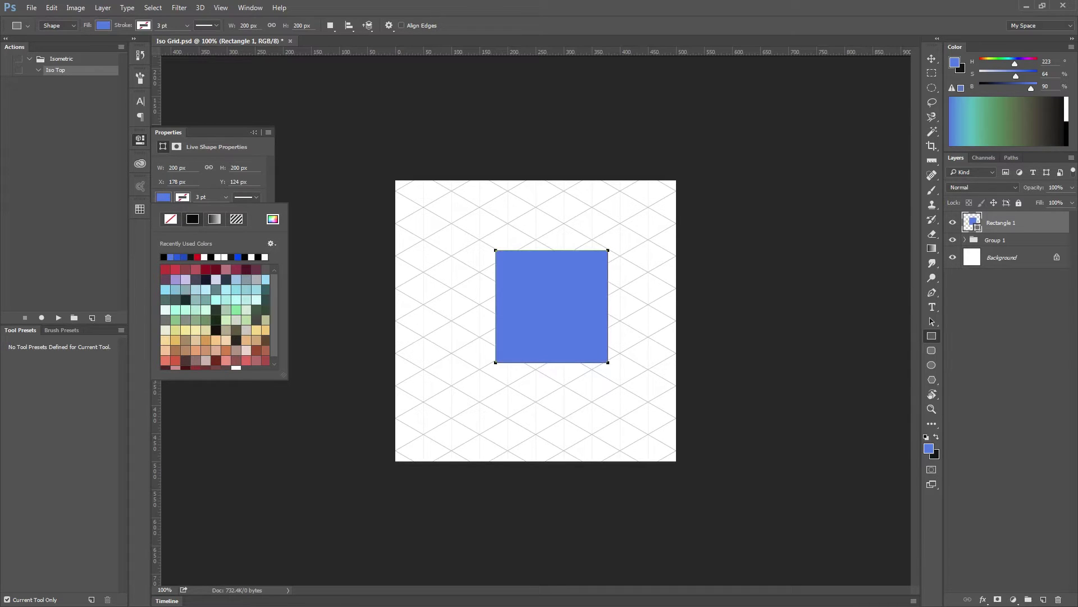
{"action": "left_click", "coordinate": [170, 218]}
{"action": "left_click", "coordinate": [193, 218]}
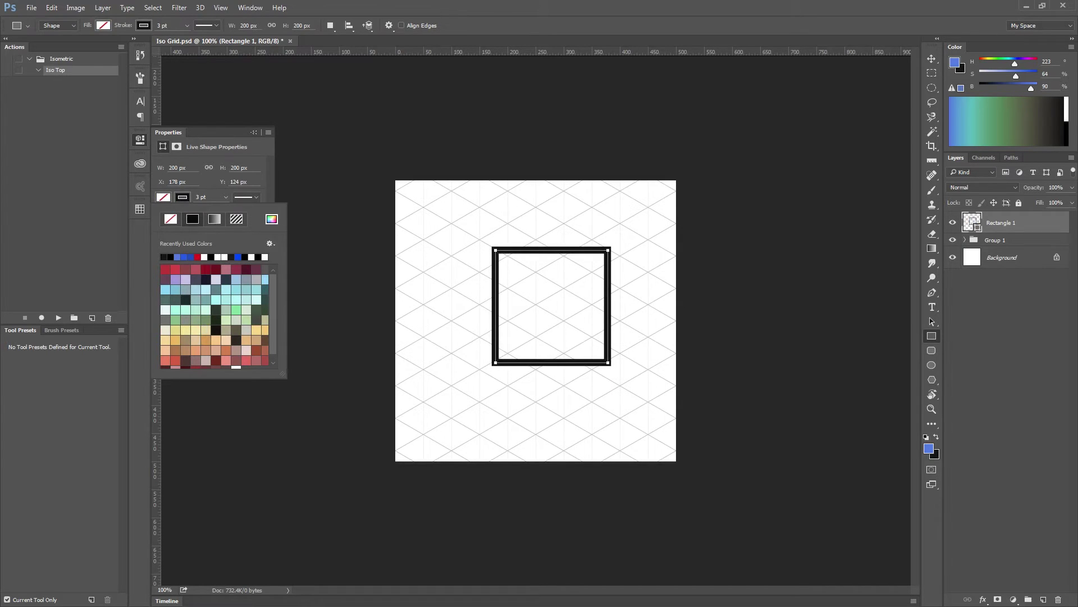
{"action": "left_click", "coordinate": [197, 197]}
{"action": "type", "text": "1"}
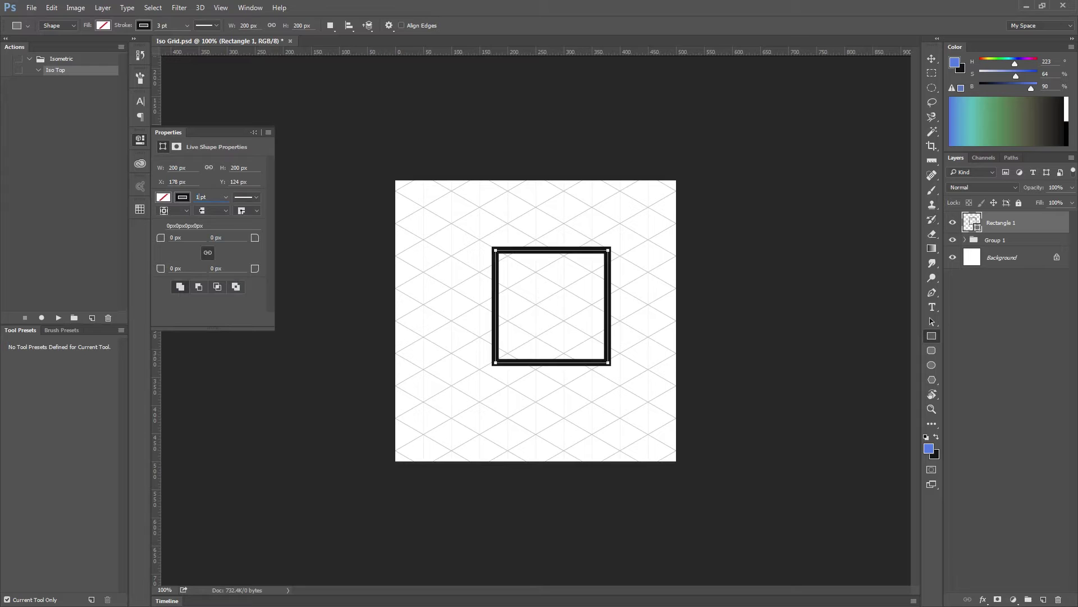
{"action": "key", "text": "Return"}
{"action": "left_click", "coordinate": [174, 210]}
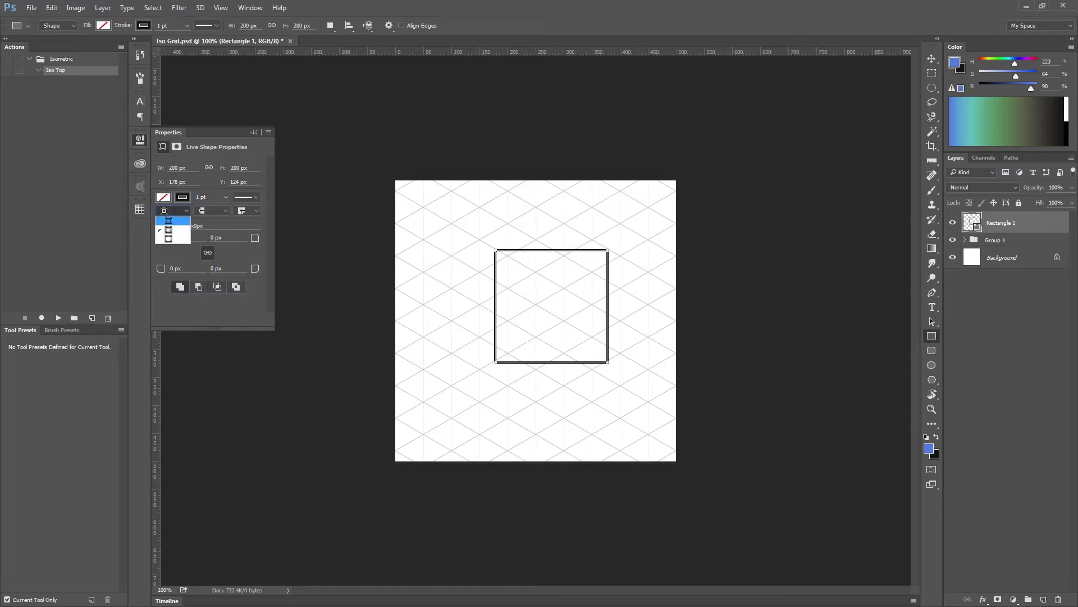
{"action": "left_click", "coordinate": [168, 224]}
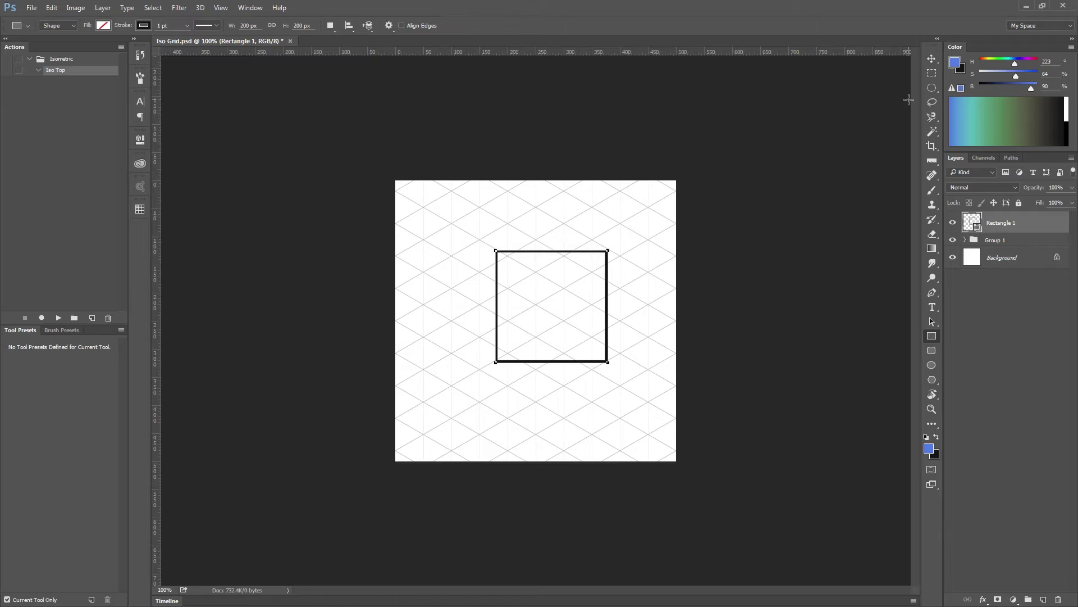
Centre the square on the canvas, duplicate it twice, and hide both copies.
{"action": "left_click", "coordinate": [932, 58]}
{"action": "mouse_move", "coordinate": [597, 298]}
{"action": "left_mouse_down"}
{"action": "mouse_move", "coordinate": [572, 311]}
{"action": "mouse_move", "coordinate": [585, 296]}
{"action": "mouse_move", "coordinate": [582, 308]}
{"action": "left_mouse_up"}
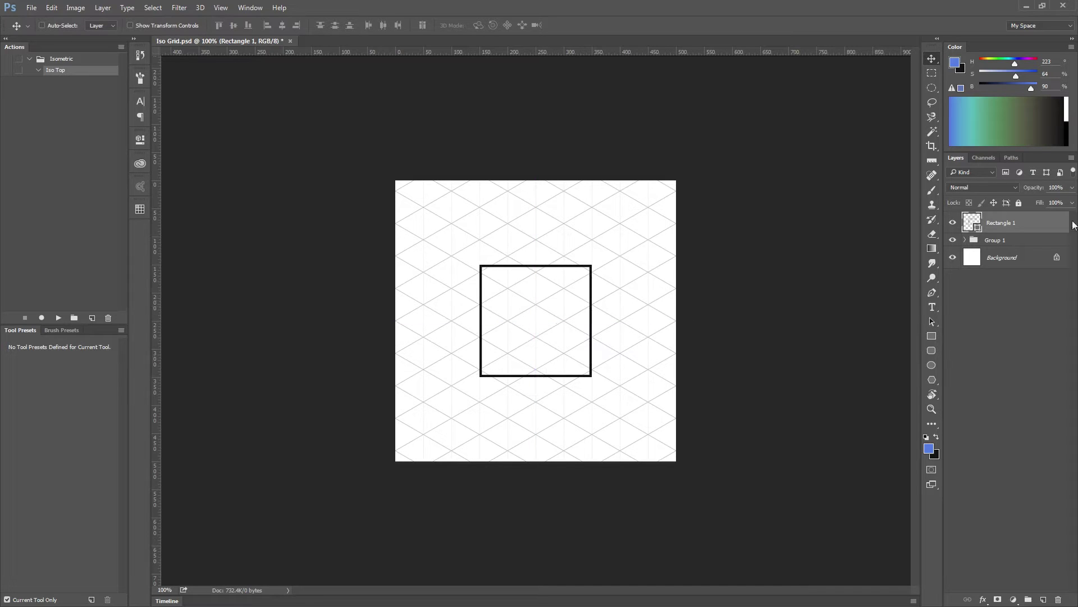
{"action": "key", "text": "ctrl"}
{"action": "key", "text": "ctrl+j"}
{"action": "key", "text": "ctrl+j"}
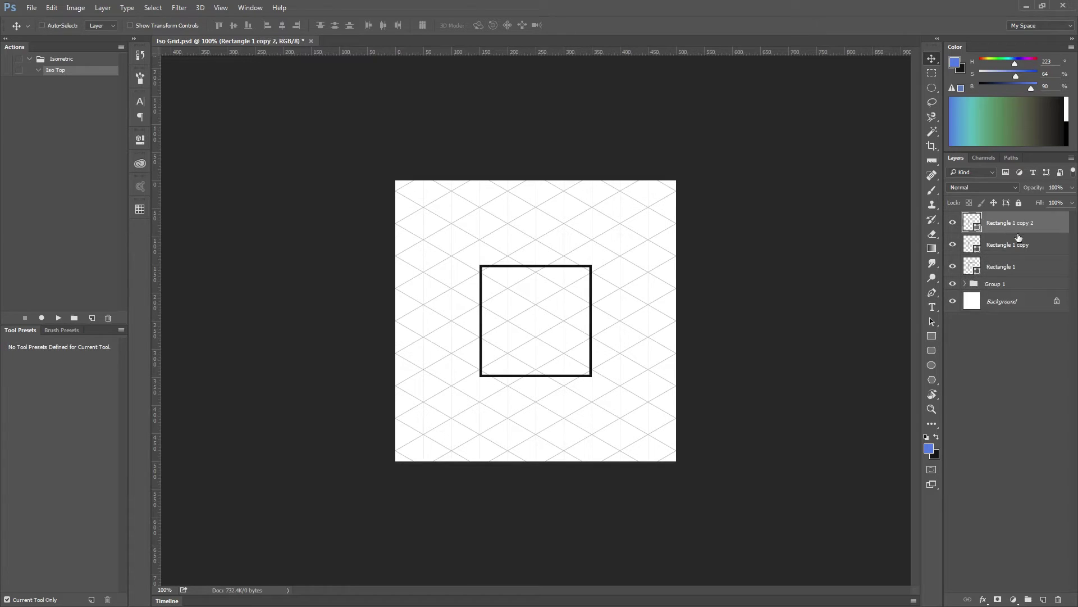
{"action": "left_click", "coordinate": [1018, 244]}
{"action": "left_click", "coordinate": [1024, 268]}
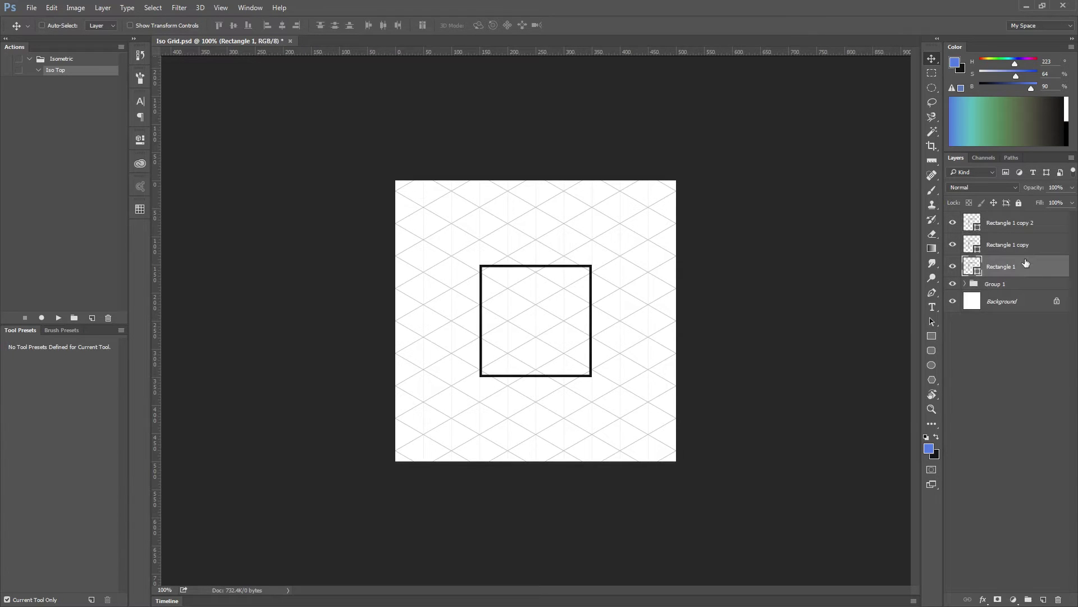
{"action": "left_click", "coordinate": [953, 223]}
{"action": "left_click", "coordinate": [953, 245]}
Rename the square layers Top, Right and Left, and select Top.
{"action": "double_click", "coordinate": [1002, 266]}
{"action": "type", "text": "T"}
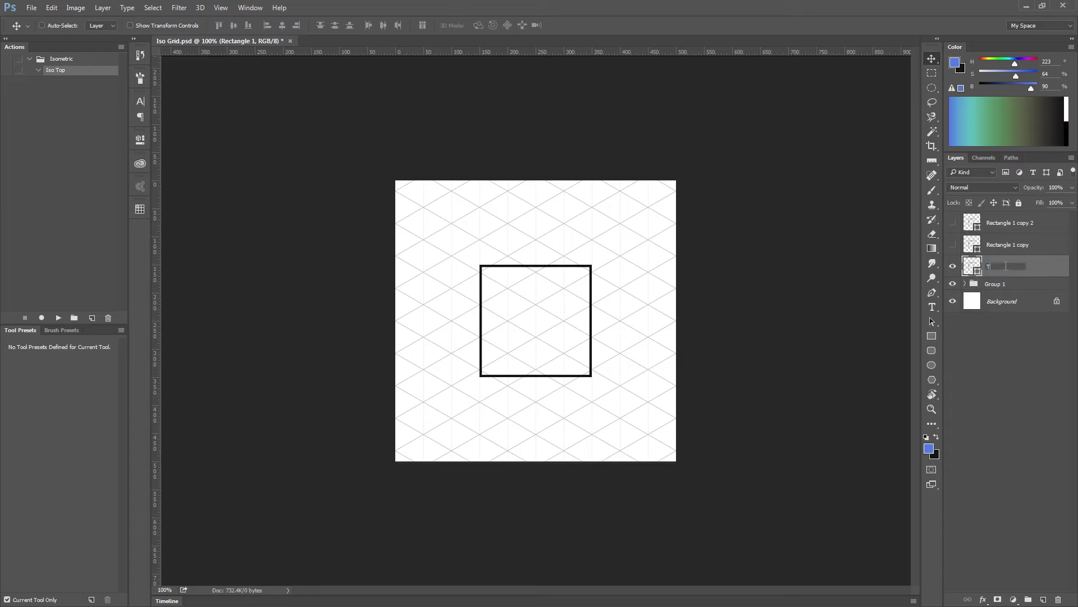
{"action": "type", "text": "op"}
{"action": "key", "text": "Return"}
{"action": "double_click", "coordinate": [995, 245]}
{"action": "type", "text": "R"}
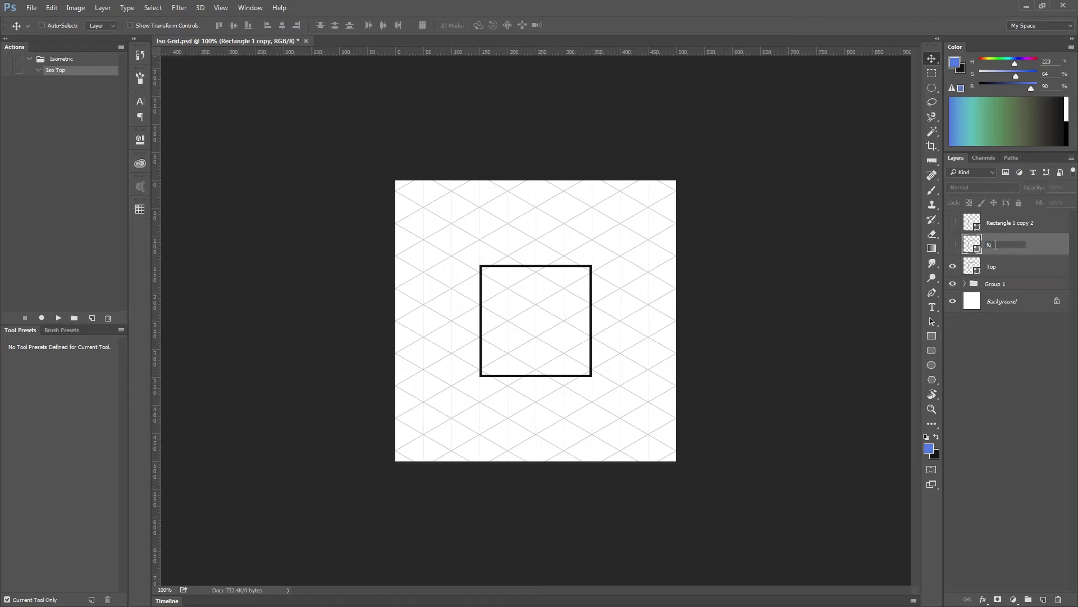
{"action": "type", "text": "ight"}
{"action": "key", "text": "Return"}
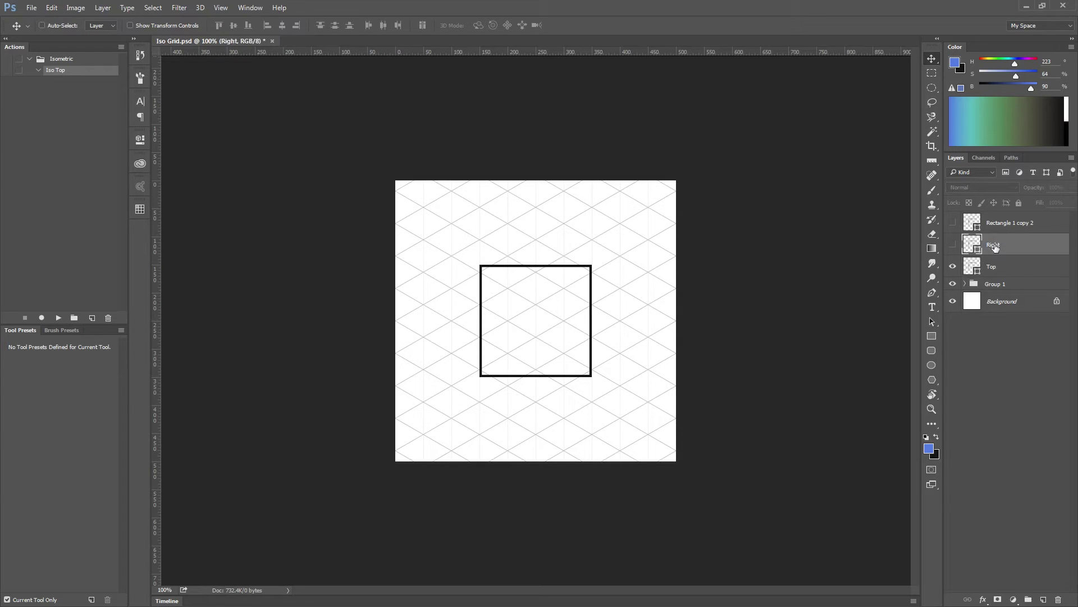
{"action": "double_click", "coordinate": [1023, 224]}
{"action": "type", "text": "Left"}
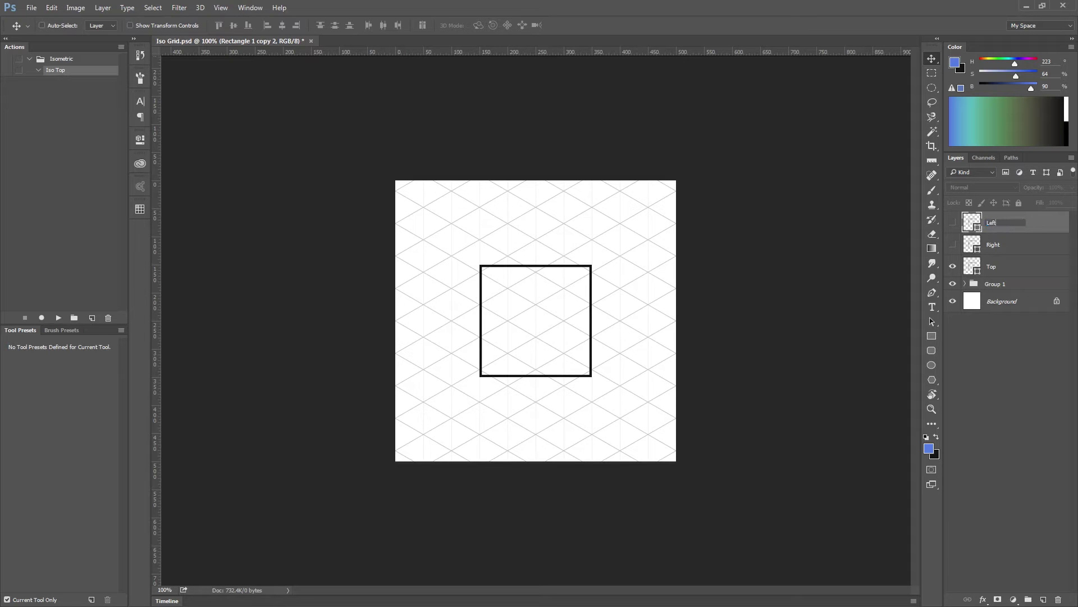
{"action": "key", "text": "Return"}
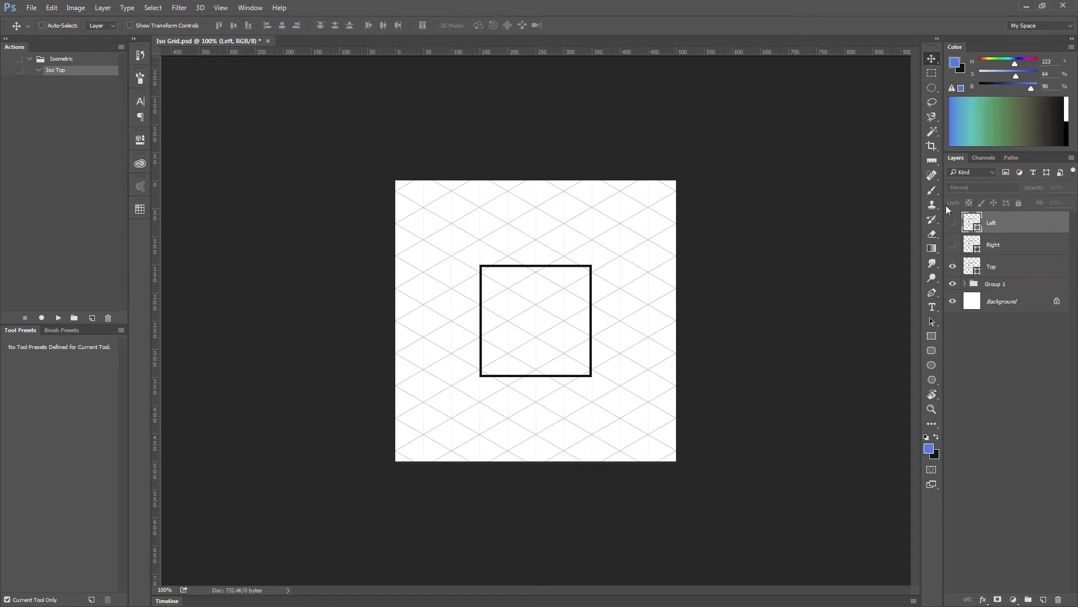
{"action": "left_click", "coordinate": [1005, 276]}
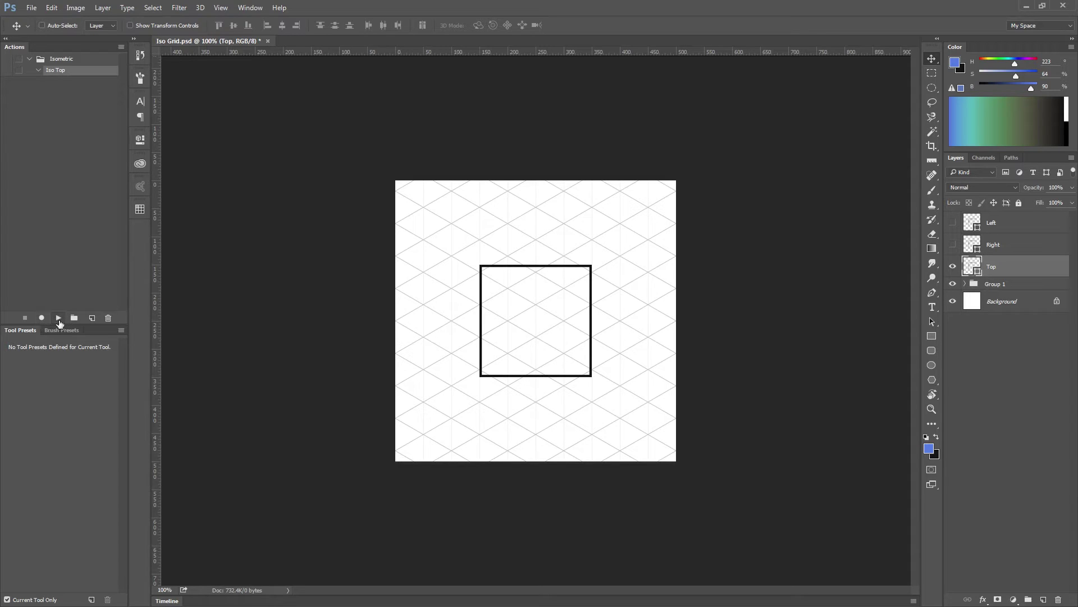
Resume recording Iso Top and scale the Top square's height to 86.062%.
{"action": "left_click", "coordinate": [42, 317]}
{"action": "key", "text": "ctrl"}
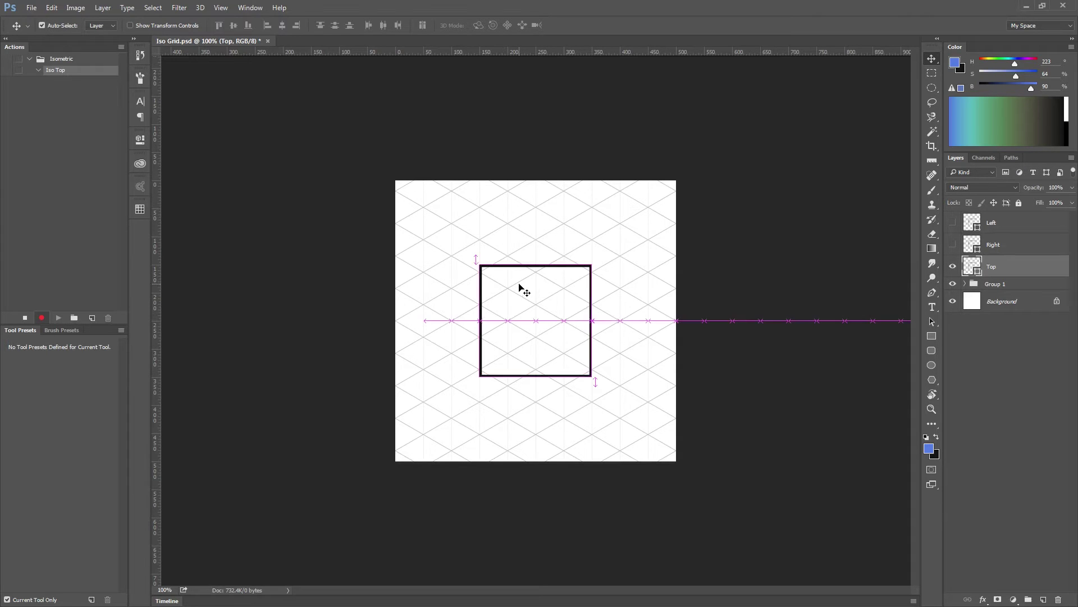
{"action": "key", "text": "ctrl+t"}
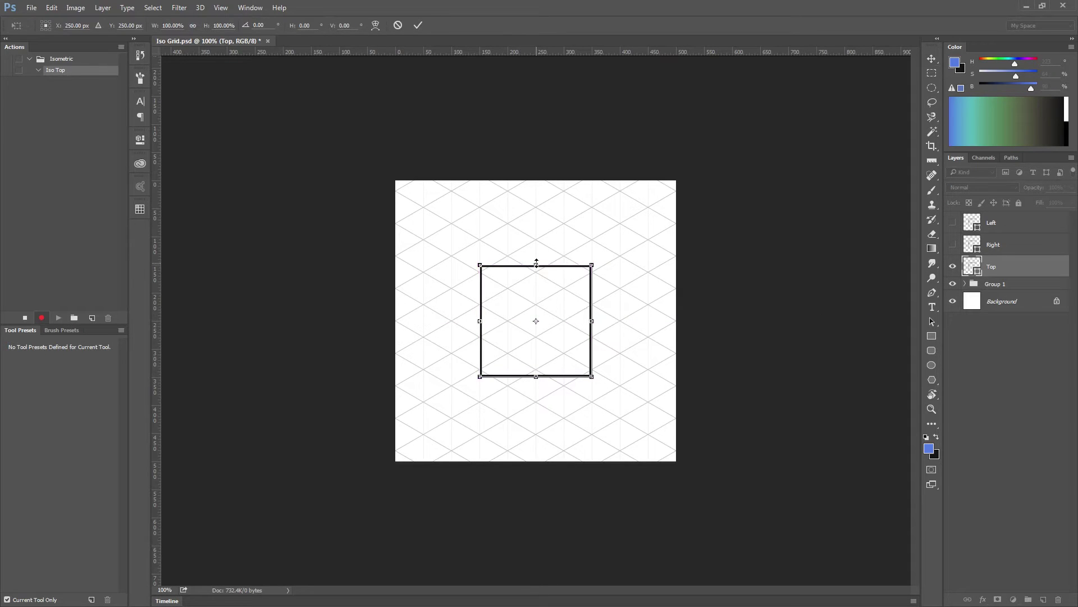
{"action": "left_click_drag", "start_coordinate": [537, 264], "coordinate": [534, 280]}
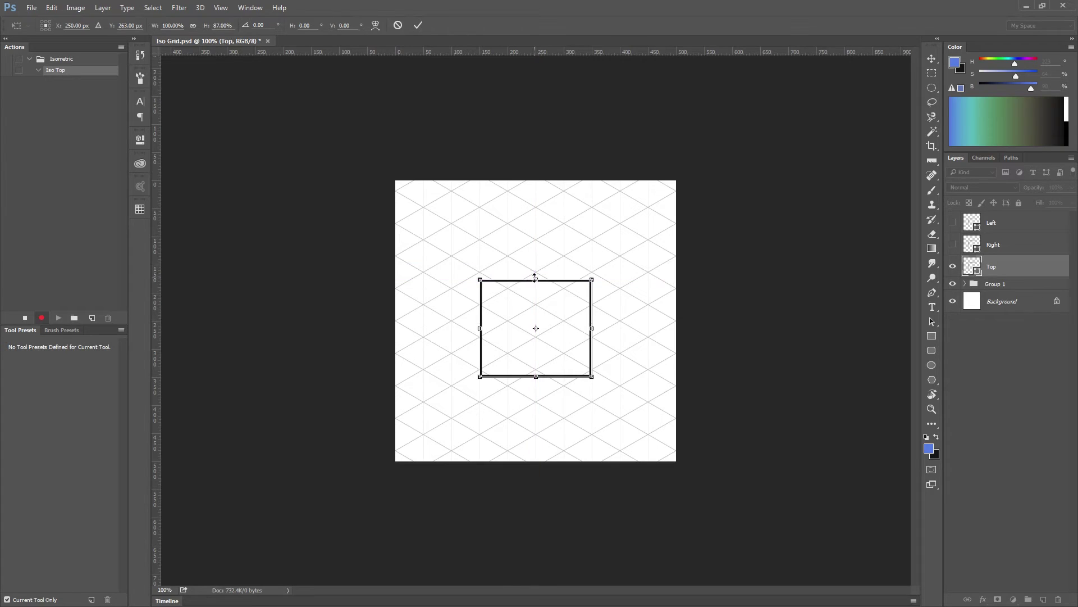
{"action": "left_click", "coordinate": [210, 25]}
{"action": "type", "text": "86.062"}
{"action": "key", "text": "Return"}
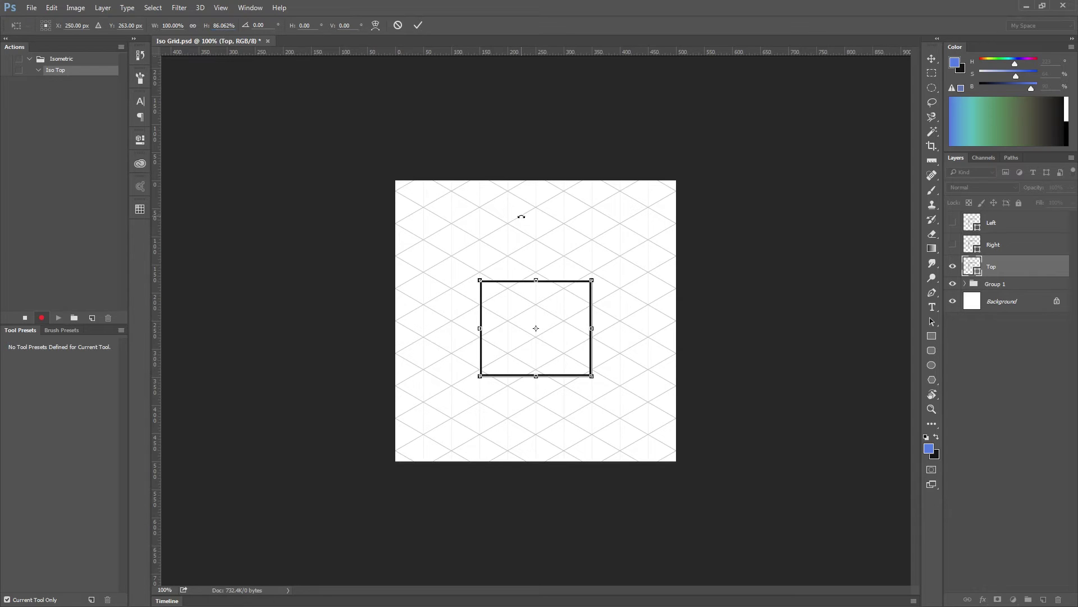
{"action": "key", "text": "Return"}
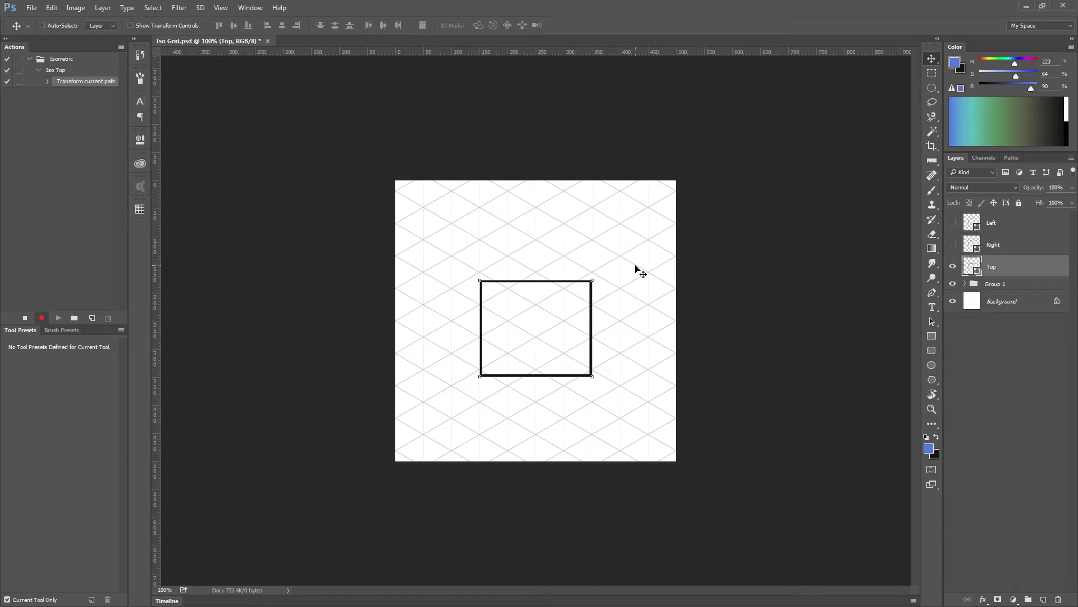
Skew the Top square horizontally by -30°.
{"action": "left_click", "coordinate": [42, 26]}
{"action": "key", "text": "ctrl+t"}
{"action": "left_click", "coordinate": [534, 240]}
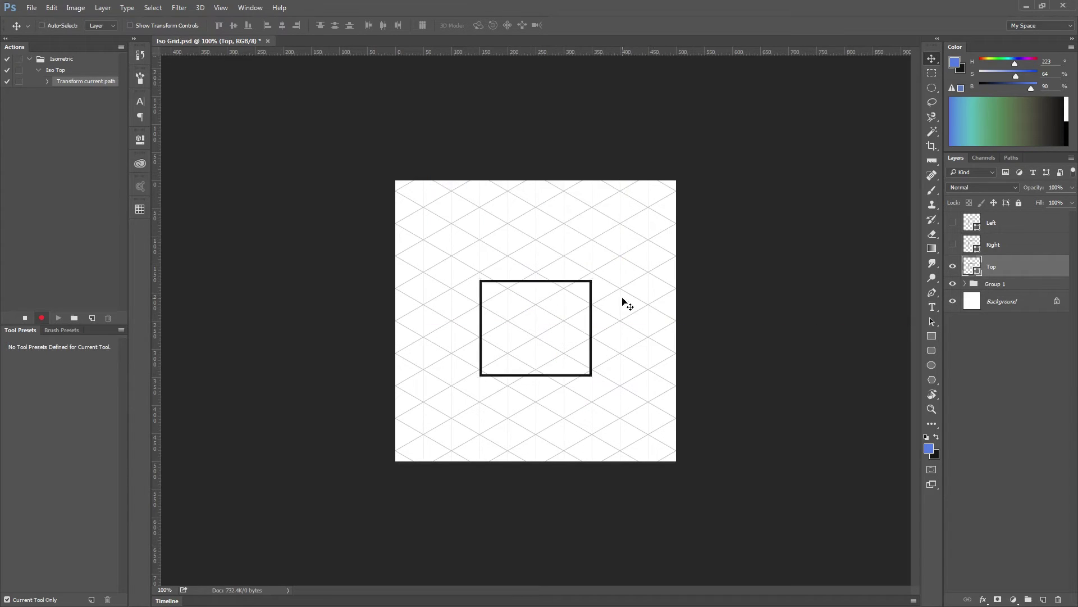
{"action": "key", "text": "ctrl+t"}
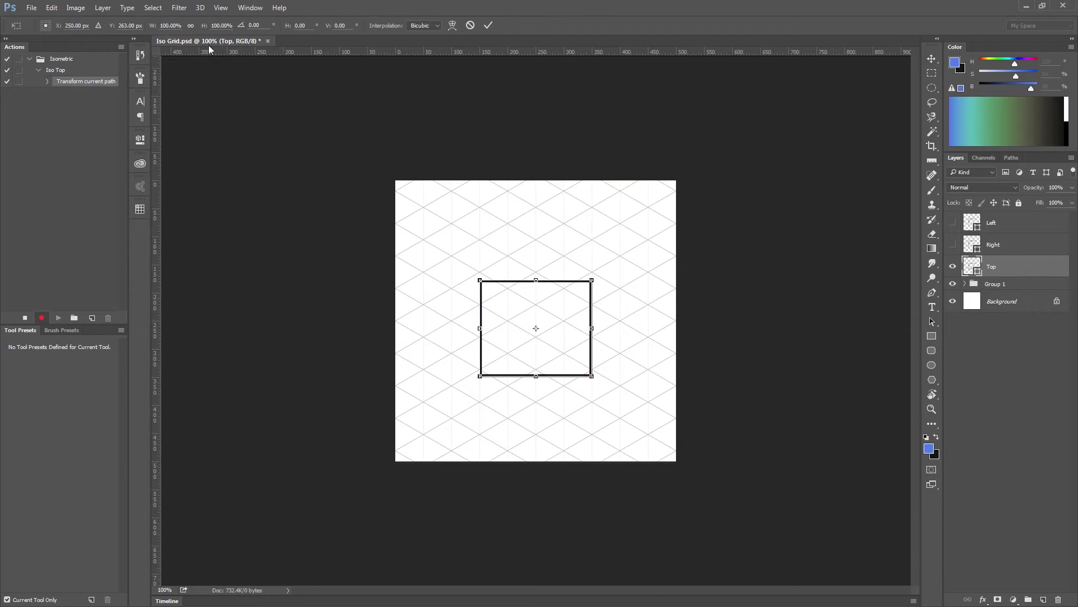
{"action": "left_click_drag", "start_coordinate": [288, 26], "coordinate": [624, 23]}
{"action": "left_click", "coordinate": [295, 27]}
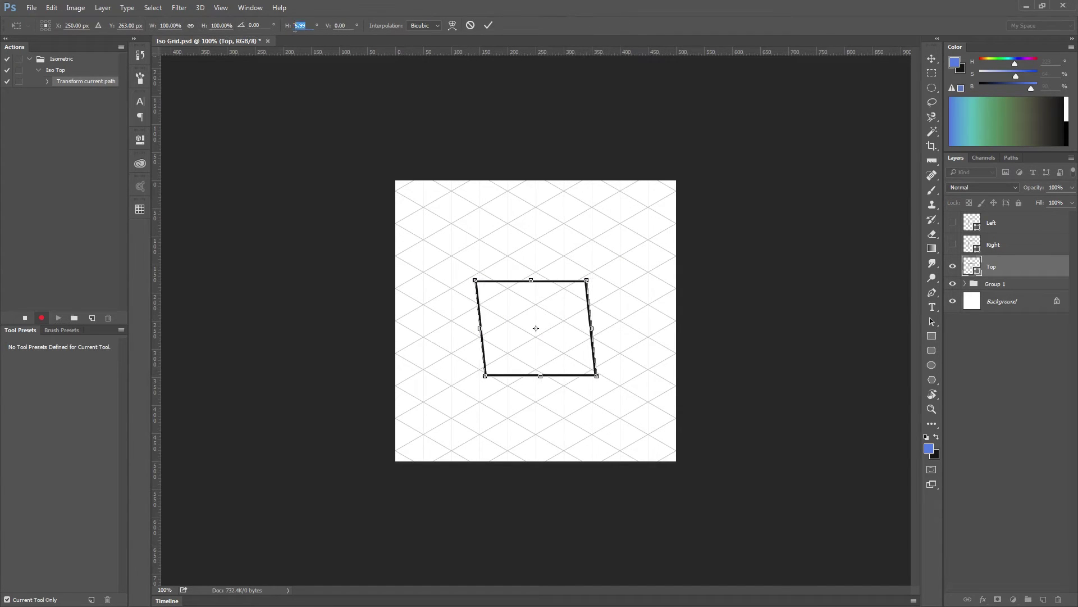
{"action": "type", "text": "30"}
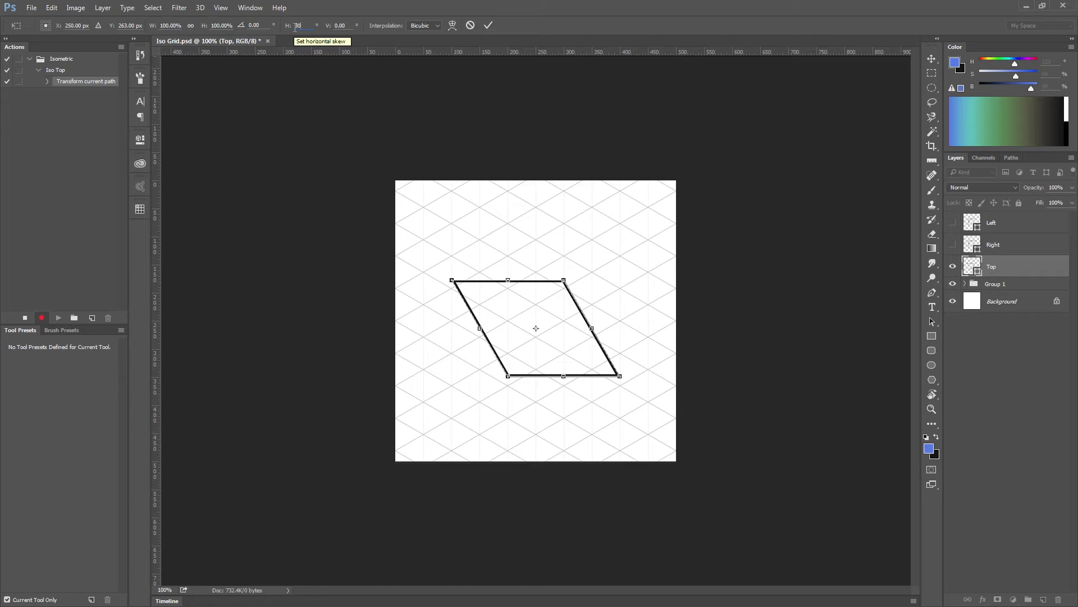
{"action": "left_click", "coordinate": [296, 25]}
{"action": "type", "text": "-"}
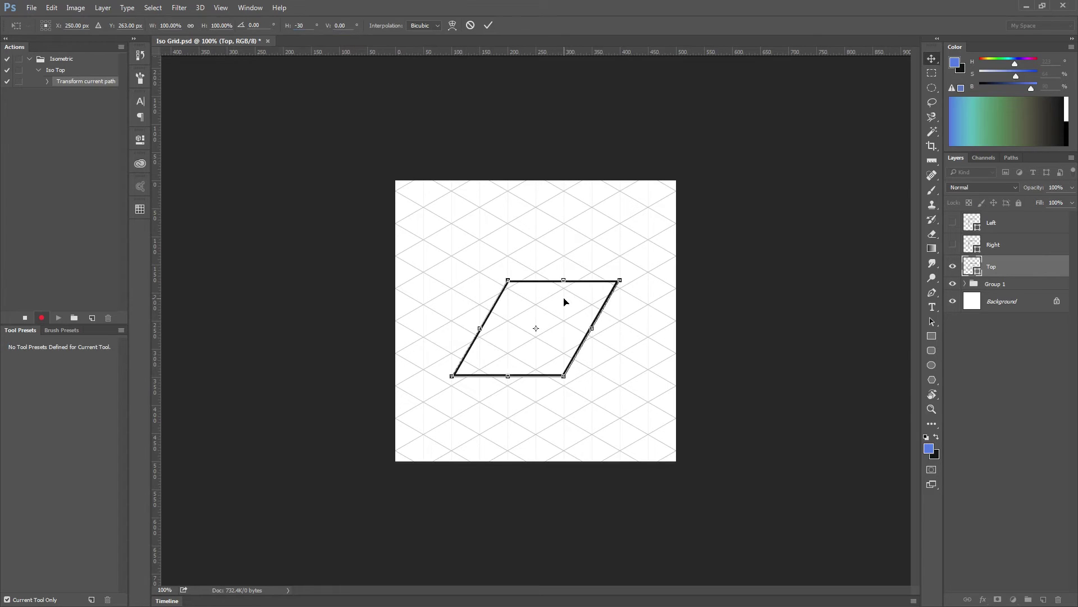
{"action": "key", "text": "Return"}
Rotate the parallelogram 30° into a flat diamond and stop recording Iso Top.
{"action": "key", "text": "ctrl+t"}
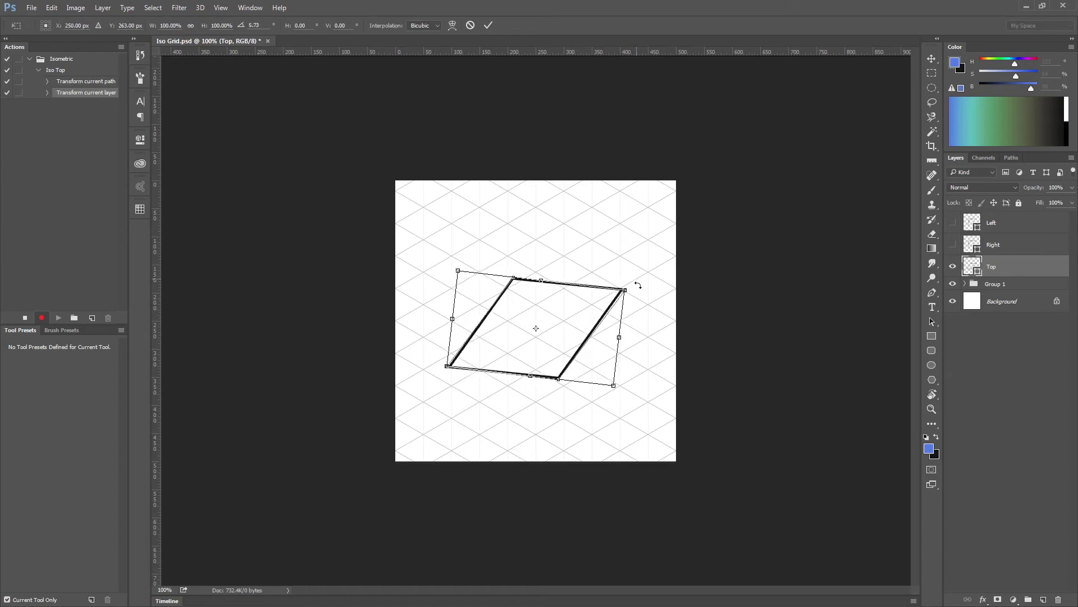
{"action": "left_click_drag", "start_coordinate": [638, 285], "coordinate": [647, 322]}
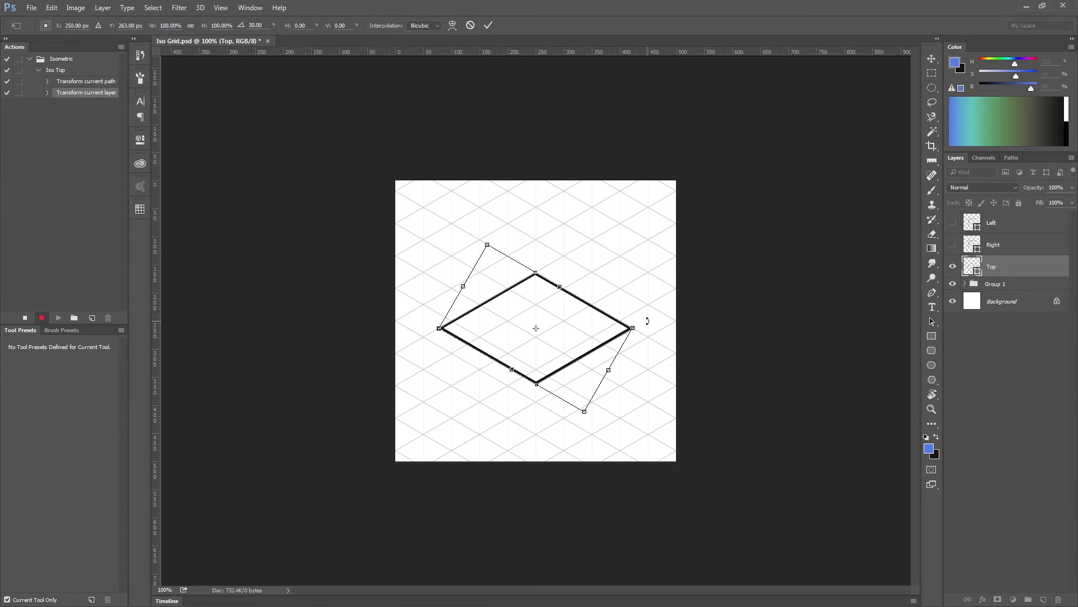
{"action": "key", "text": "Return"}
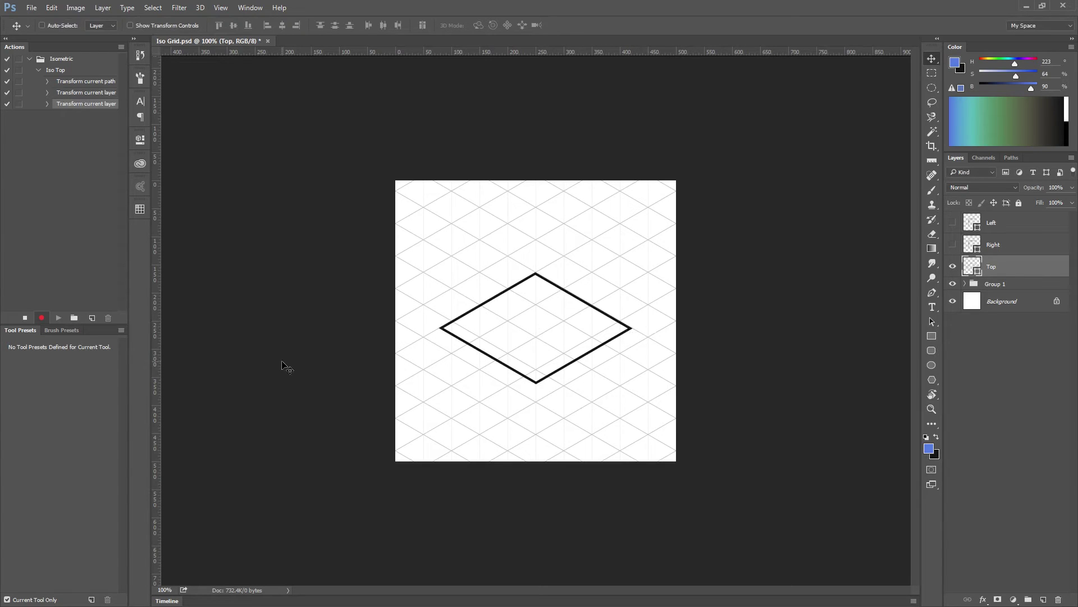
{"action": "left_click", "coordinate": [26, 318]}
Collapse Iso Top, hide the Top layer, and show and select the Right layer.
{"action": "left_click", "coordinate": [38, 71]}
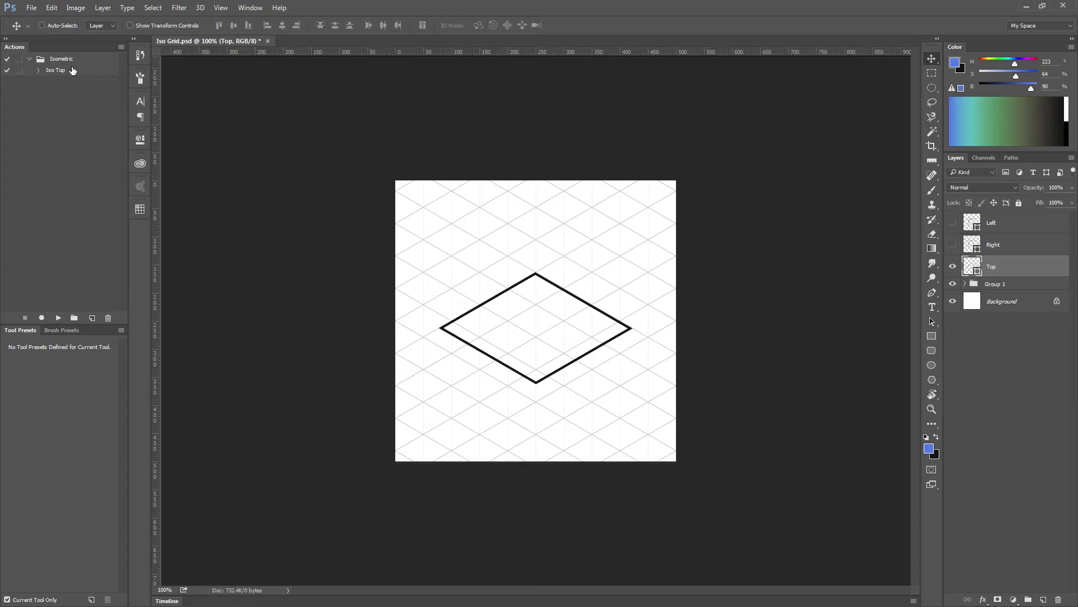
{"action": "left_click", "coordinate": [953, 268]}
{"action": "left_click", "coordinate": [953, 244]}
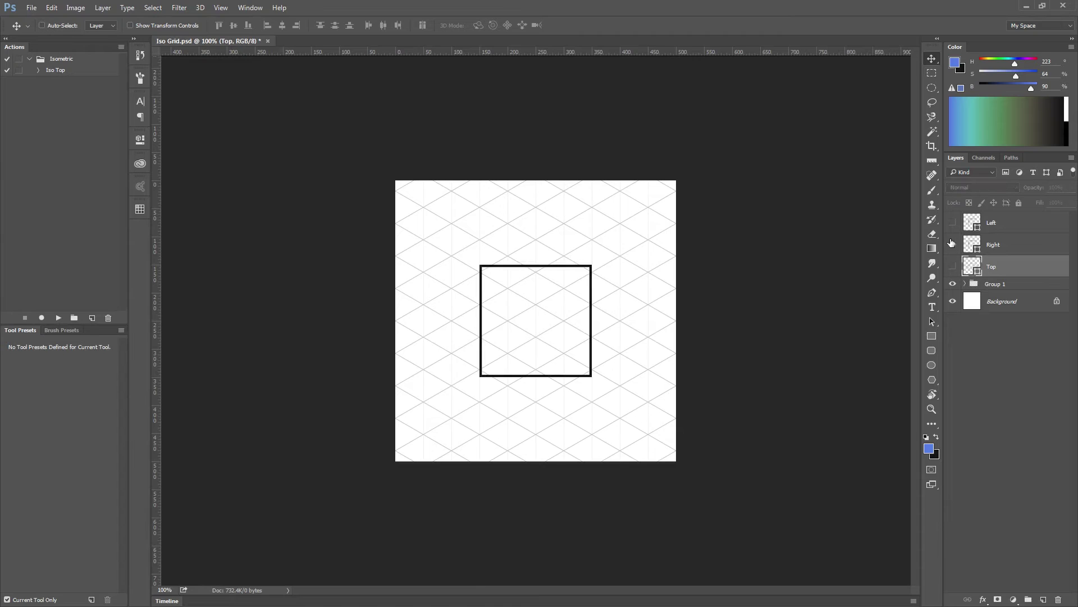
{"action": "left_click", "coordinate": [1013, 243]}
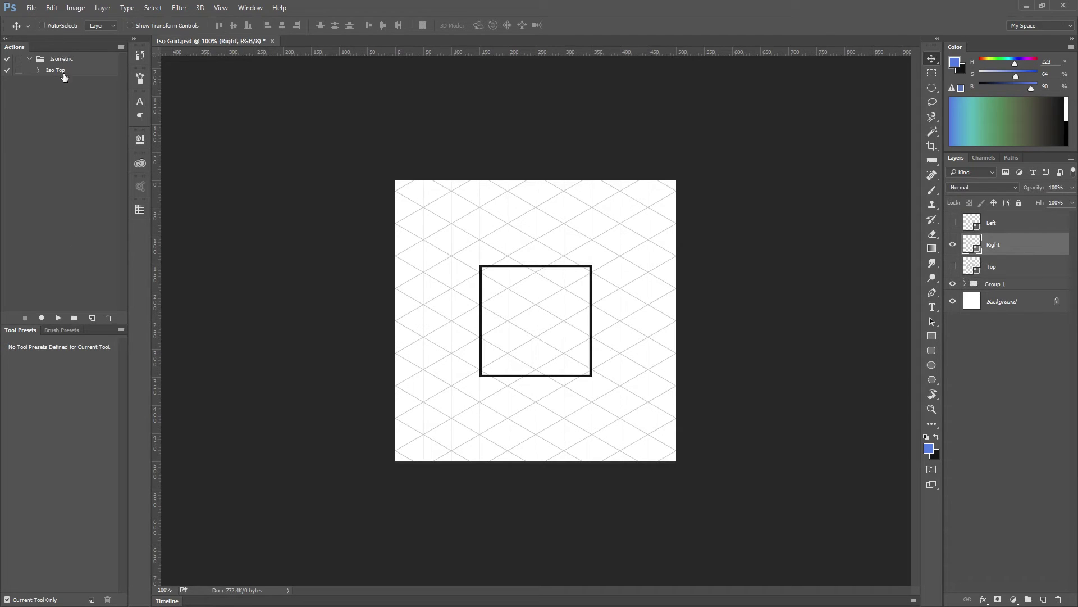
Create an Iso Right action in the Isometric set and start recording.
{"action": "left_click", "coordinate": [92, 318]}
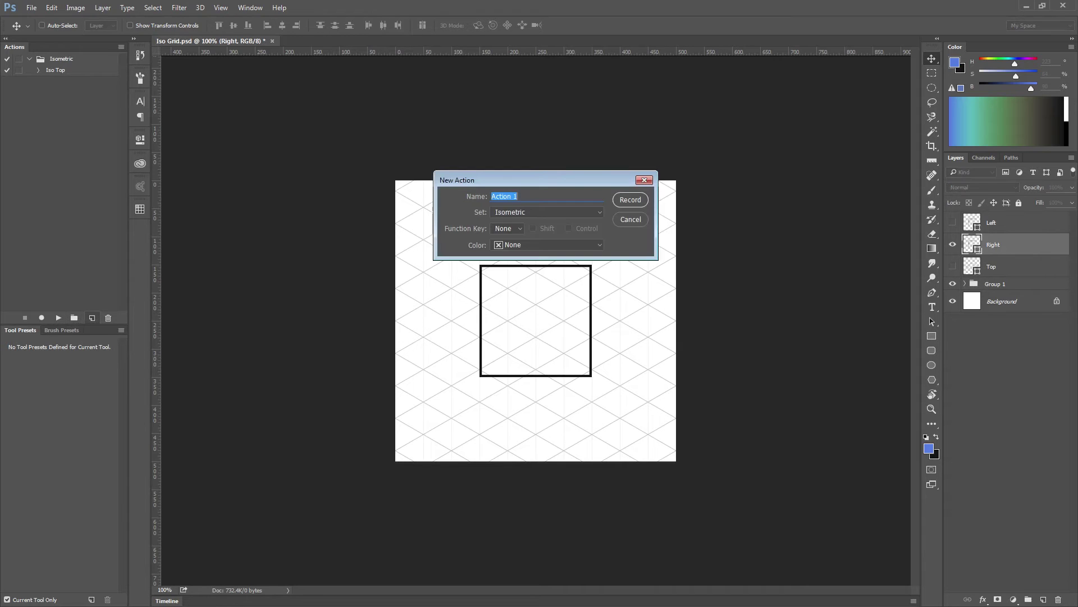
{"action": "type", "text": "Iso Right"}
{"action": "key", "text": "Return"}
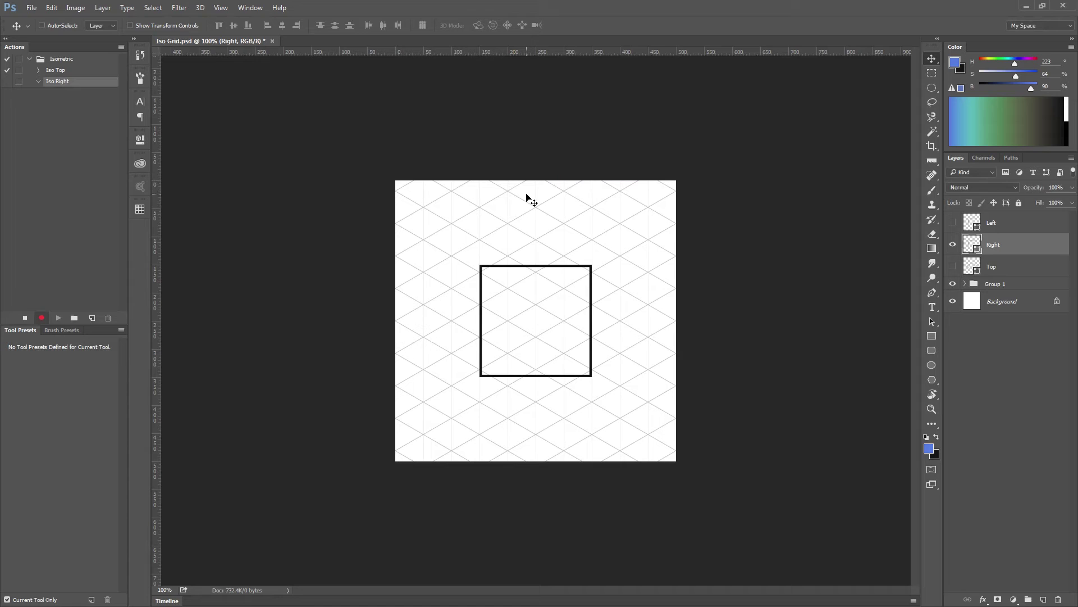
Scale the Right square's height to 86.602%.
{"action": "key", "text": "ctrl+t"}
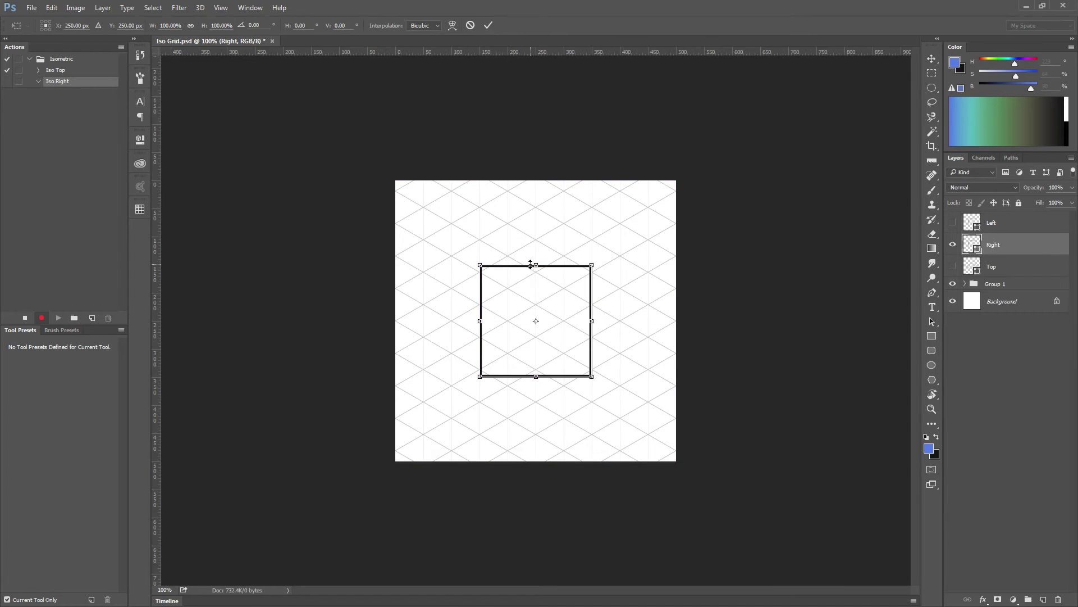
{"action": "left_click_drag", "start_coordinate": [536, 265], "coordinate": [536, 280]}
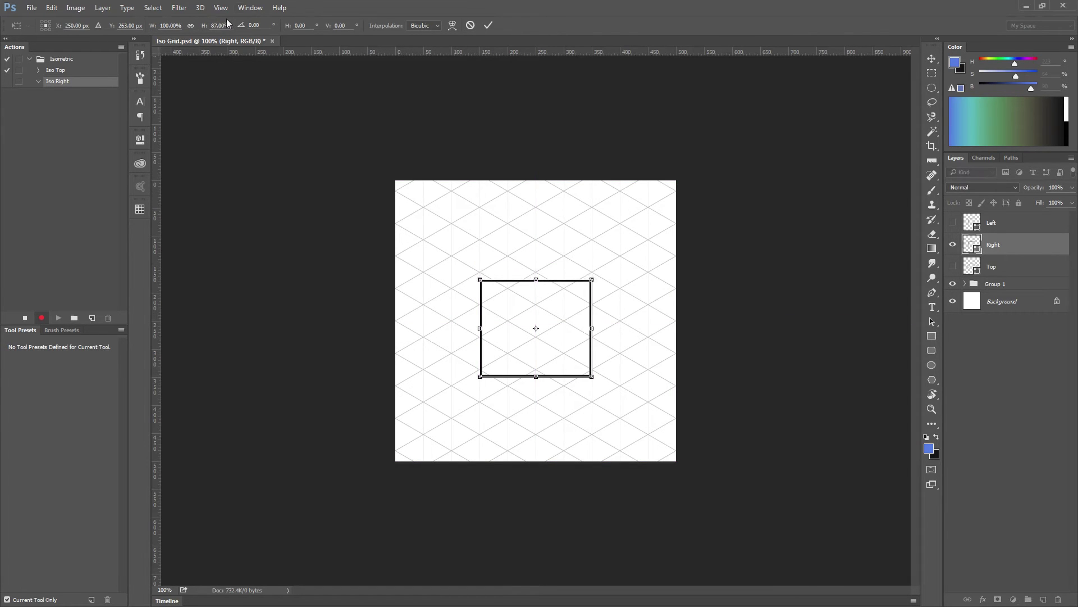
{"action": "left_click", "coordinate": [226, 27]}
{"action": "type", "text": "86.602"}
{"action": "key", "text": "Return"}
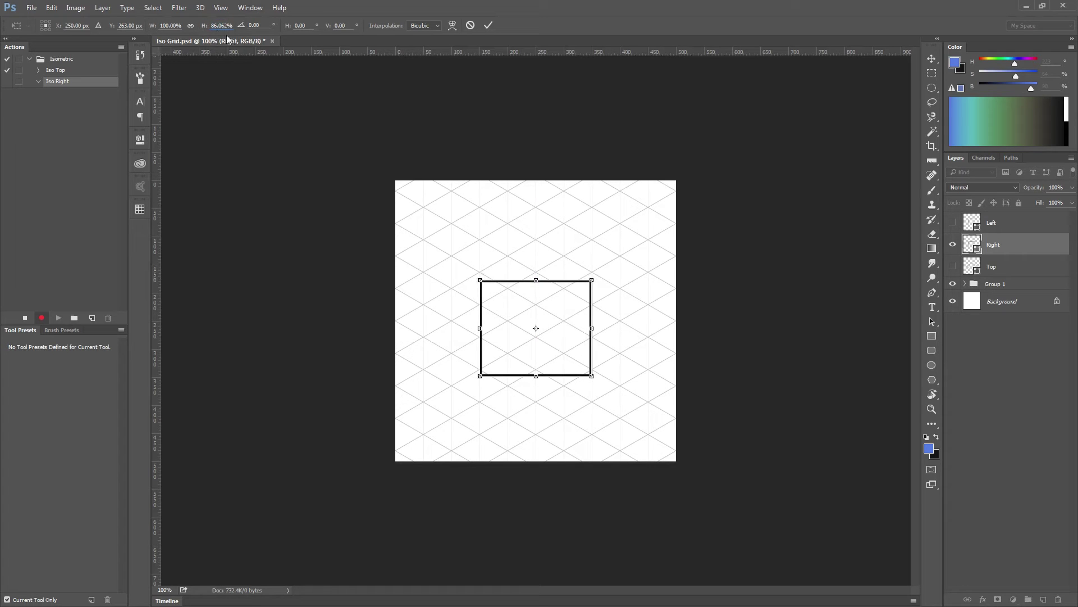
{"action": "key", "text": "Return"}
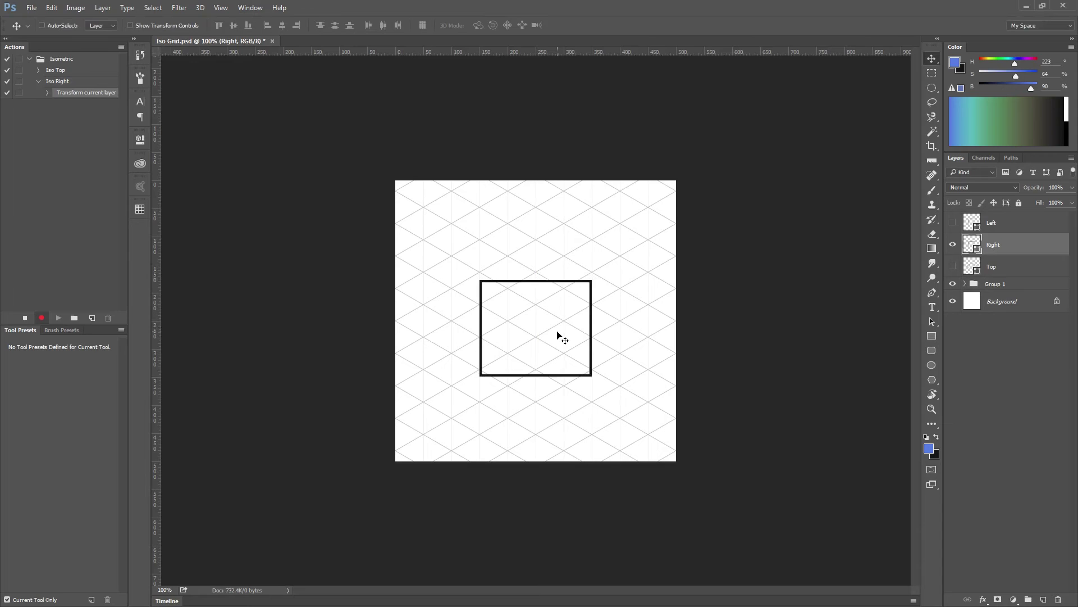
Enter a -30 horizontal skew for the Right square.
{"action": "key", "text": "ctrl+t"}
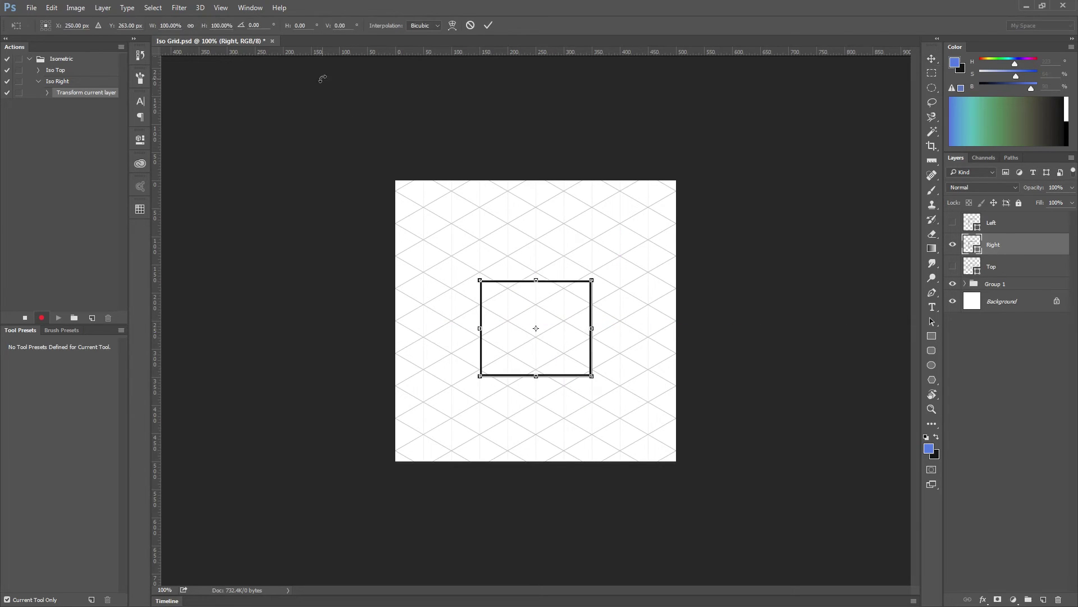
{"action": "left_click", "coordinate": [283, 25]}
{"action": "type", "text": "-60"}
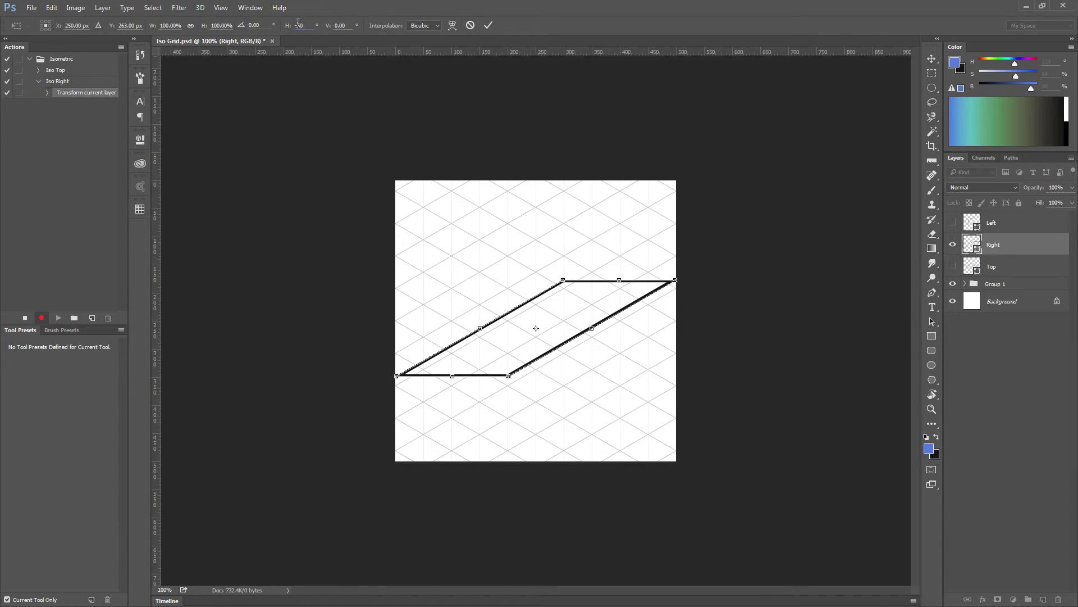
{"action": "double_click", "coordinate": [300, 25]}
{"action": "type", "text": "30"}
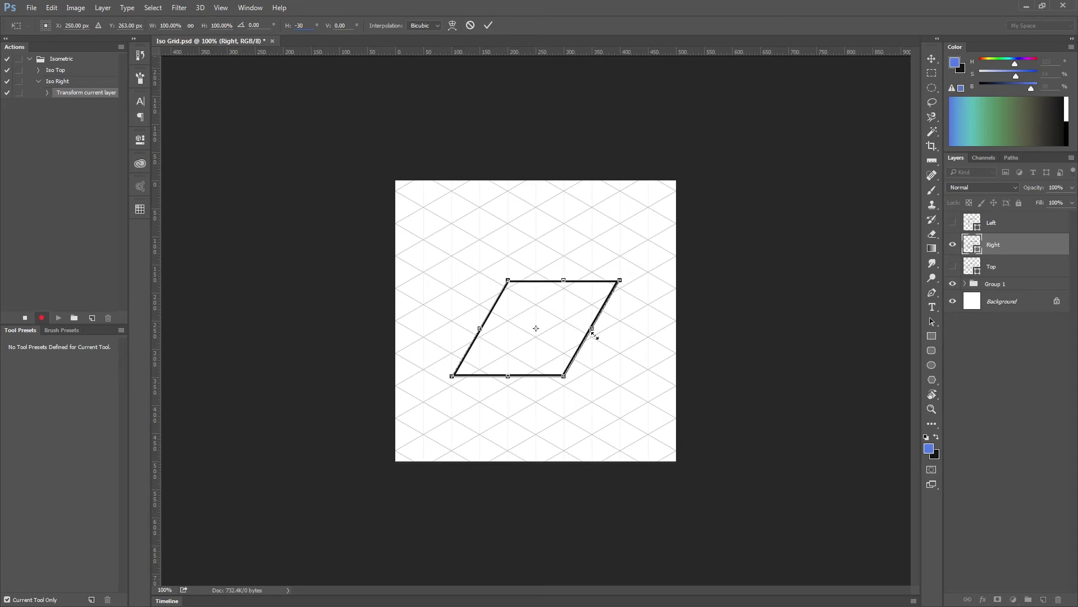
Commit the skew, rotate the Right face −30° upright, and shift it down-right on the grid.
{"action": "key", "text": "Return"}
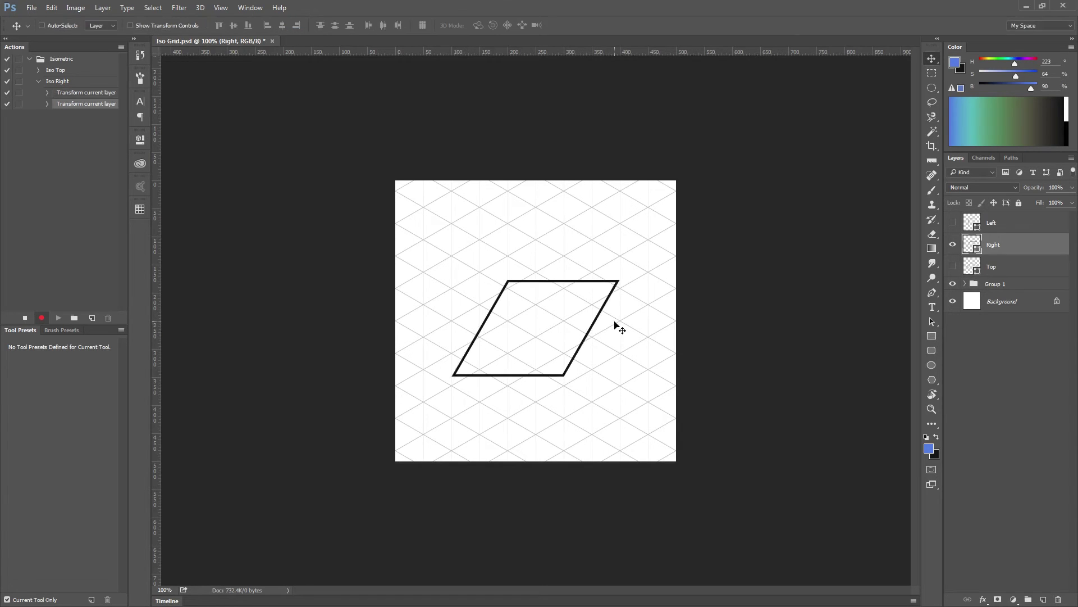
{"action": "key", "text": "ctrl+t"}
{"action": "left_click_drag", "start_coordinate": [634, 278], "coordinate": [602, 234]}
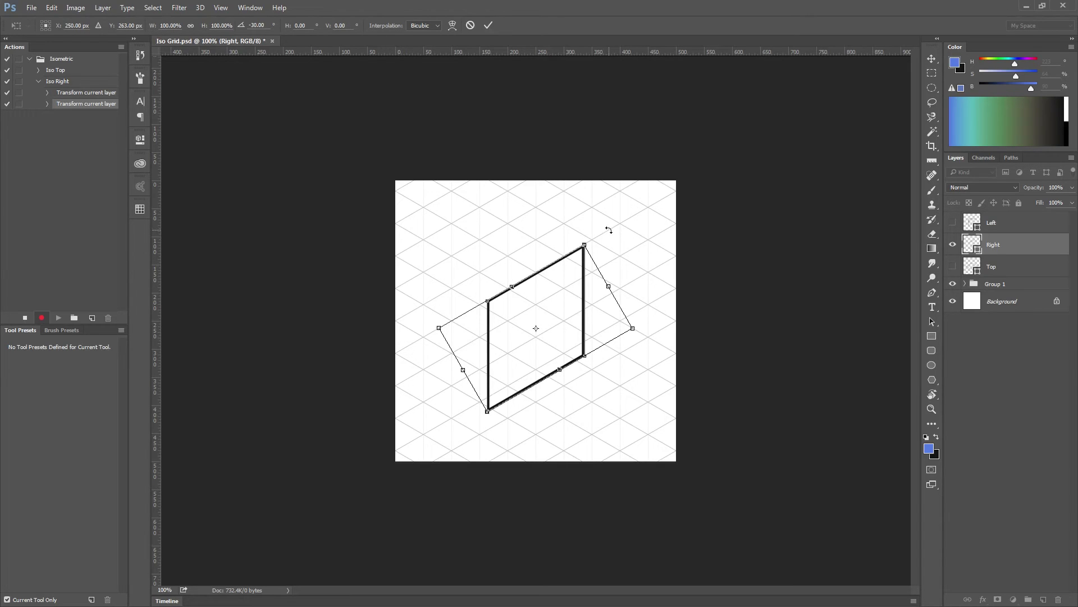
{"action": "key", "text": "Return"}
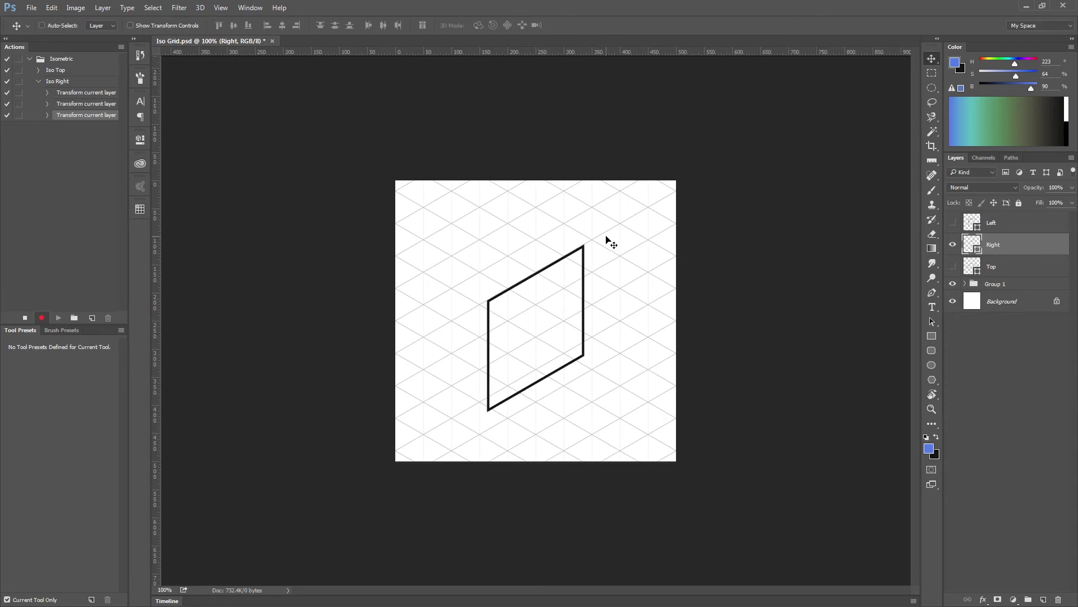
{"action": "left_click_drag", "start_coordinate": [575, 339], "coordinate": [581, 353]}
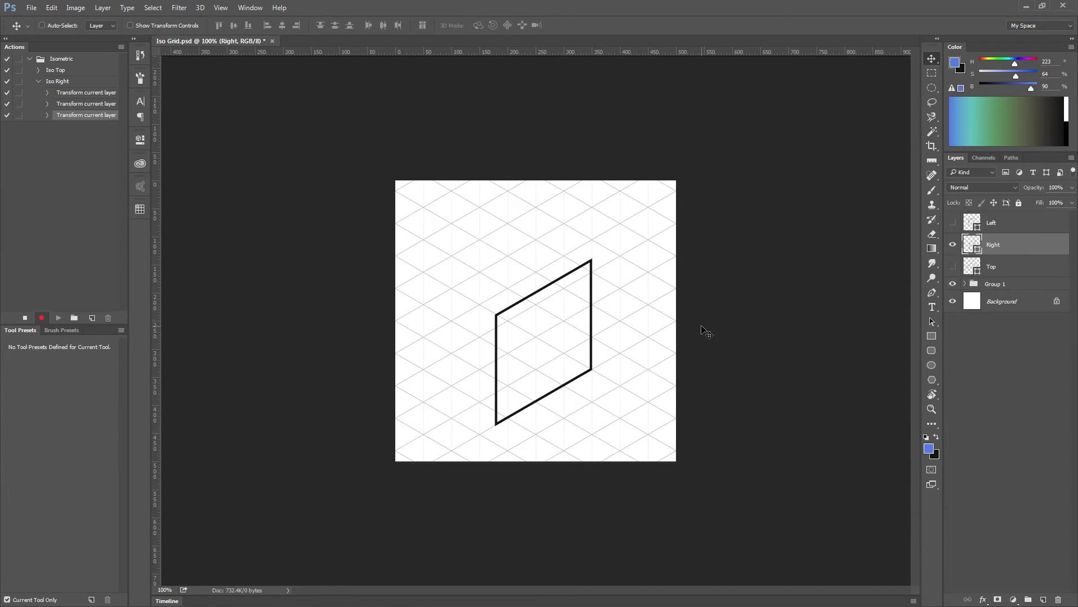
Hide the Right layer, stop recording, and delete Iso Right's trailing Hide current layer step.
{"action": "left_click", "coordinate": [954, 245]}
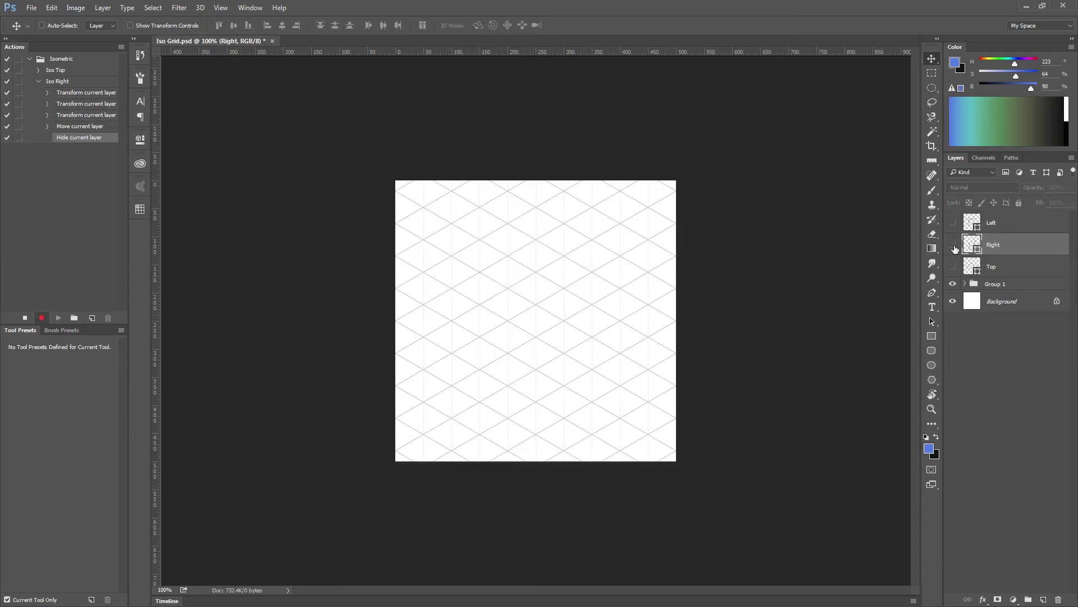
{"action": "left_click", "coordinate": [26, 318]}
{"action": "left_click", "coordinate": [109, 318]}
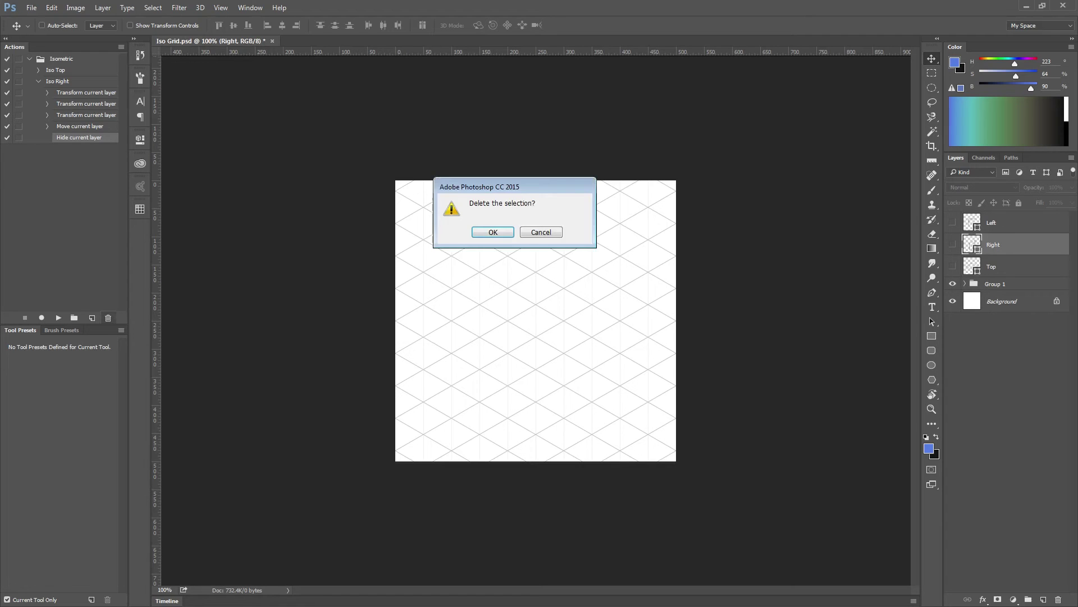
{"action": "left_click", "coordinate": [493, 232]}
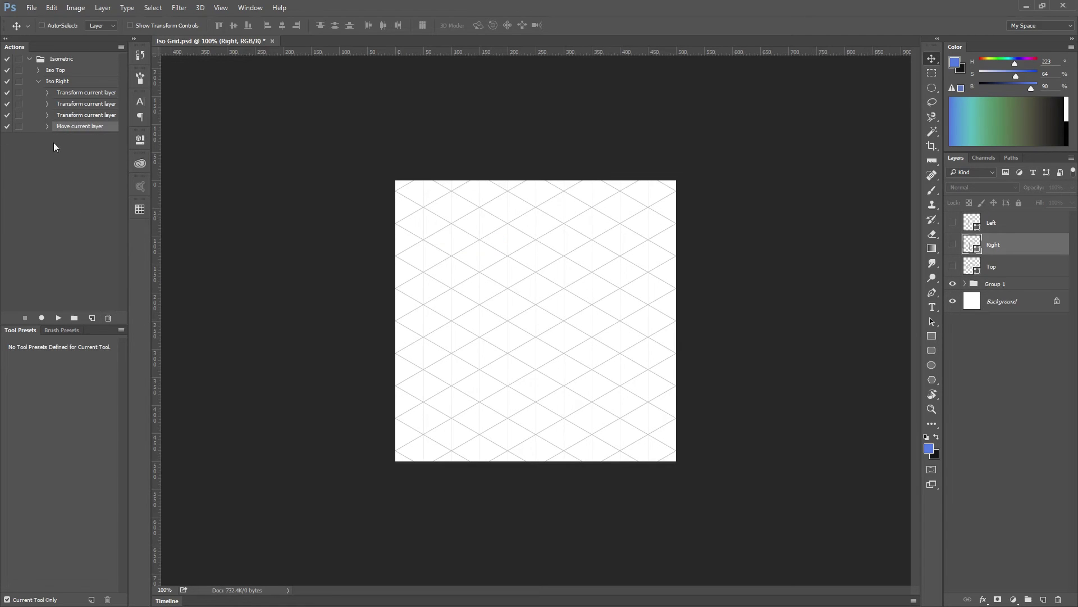
{"action": "left_click", "coordinate": [39, 81]}
{"action": "left_click", "coordinate": [75, 82]}
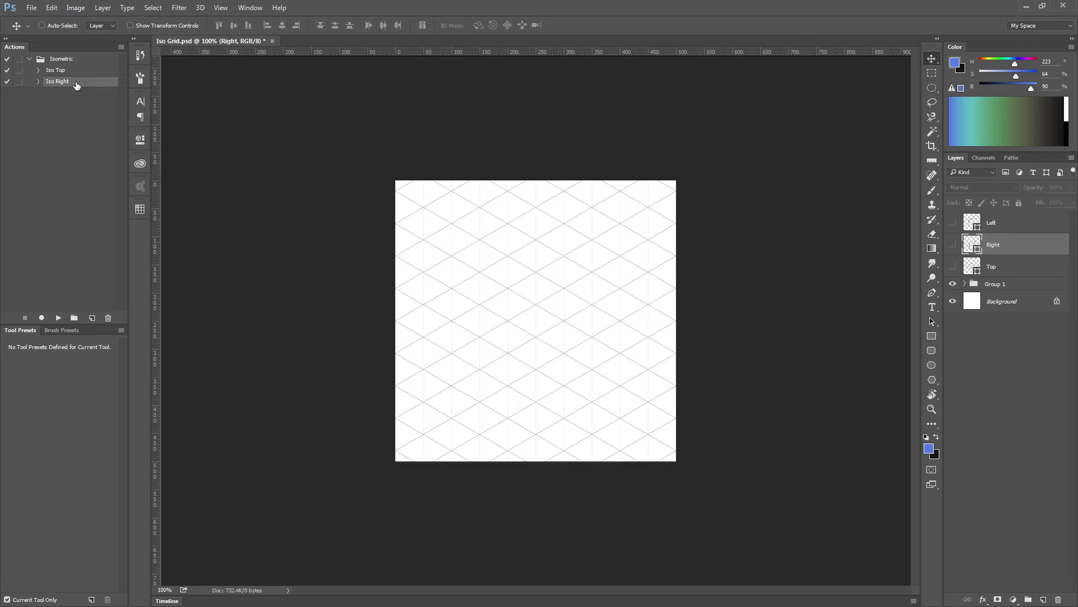
Create an Iso Left action, show and select the Left layer, and resume recording.
{"action": "left_click", "coordinate": [91, 318]}
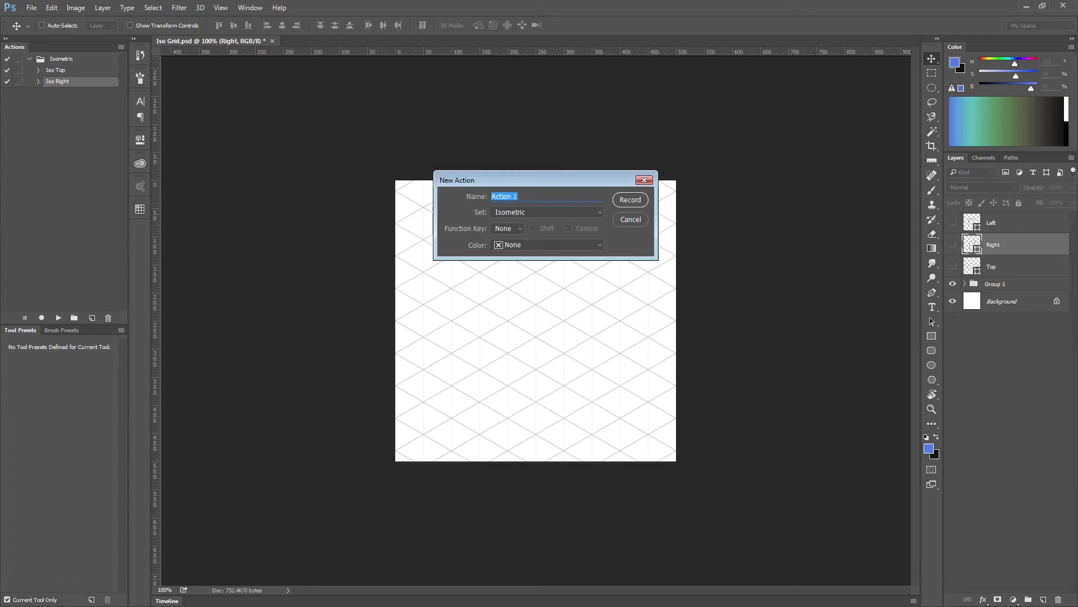
{"action": "type", "text": "Iso Left"}
{"action": "key", "text": "Return"}
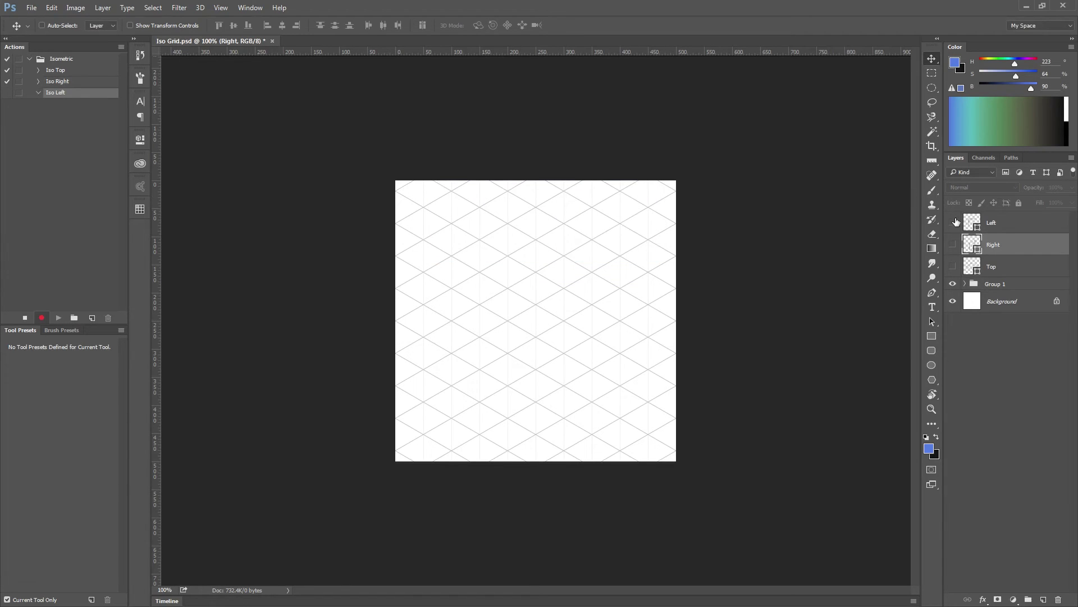
{"action": "left_click", "coordinate": [25, 317]}
{"action": "left_click", "coordinate": [953, 222]}
{"action": "left_click", "coordinate": [995, 222]}
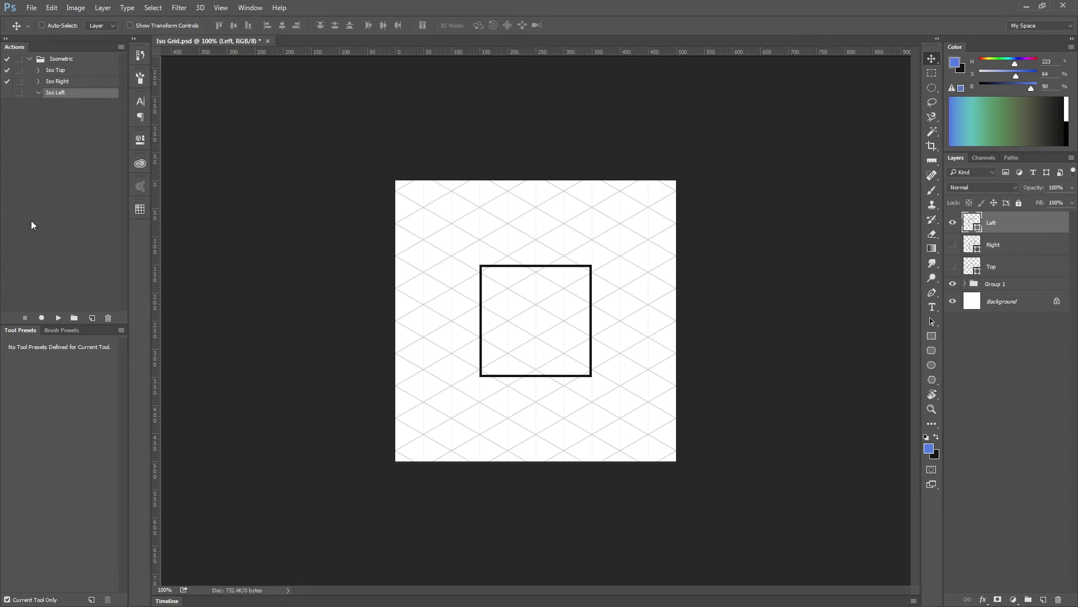
{"action": "left_click", "coordinate": [42, 317]}
Scale the Left square's height to 86.062% with Free Transform and commit.
{"action": "key", "text": "ctrl+t"}
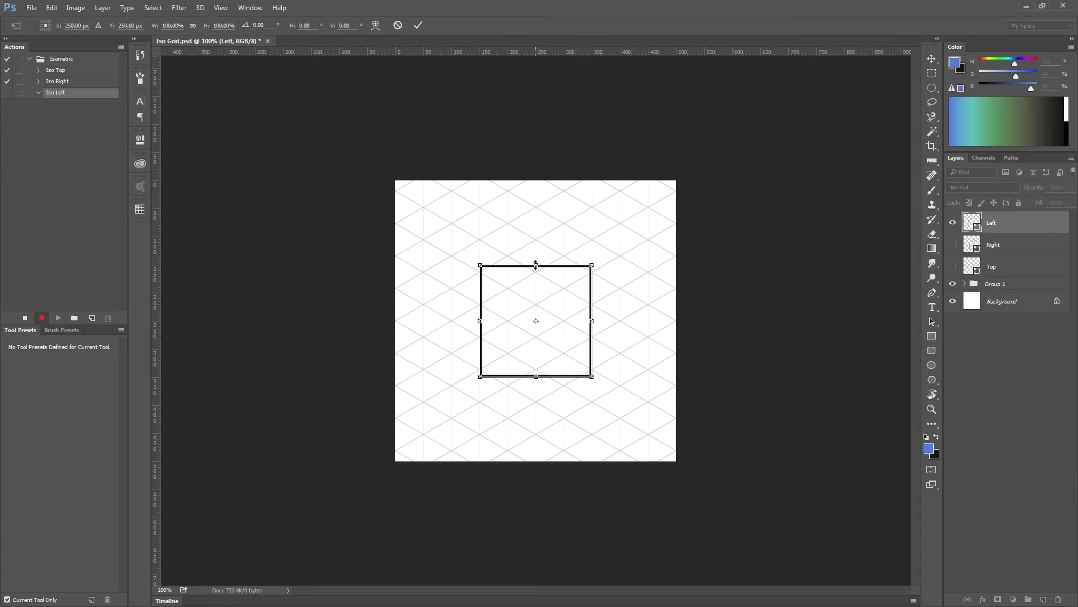
{"action": "left_click_drag", "start_coordinate": [534, 265], "coordinate": [536, 289]}
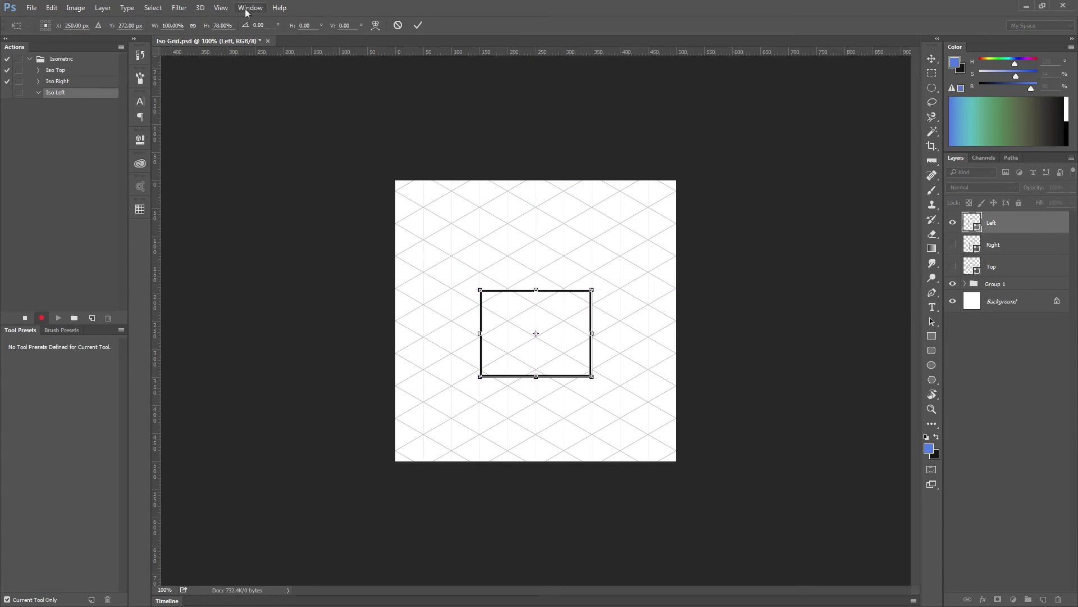
{"action": "left_click", "coordinate": [225, 25]}
{"action": "type", "text": "86.062"}
{"action": "key", "text": "Tab"}
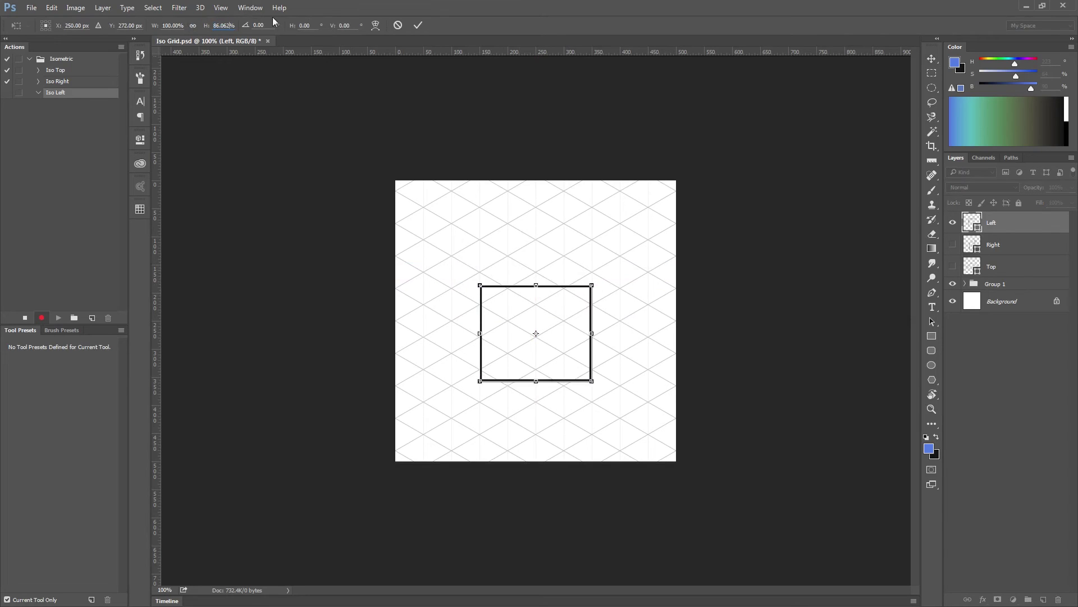
{"action": "key", "text": "Return"}
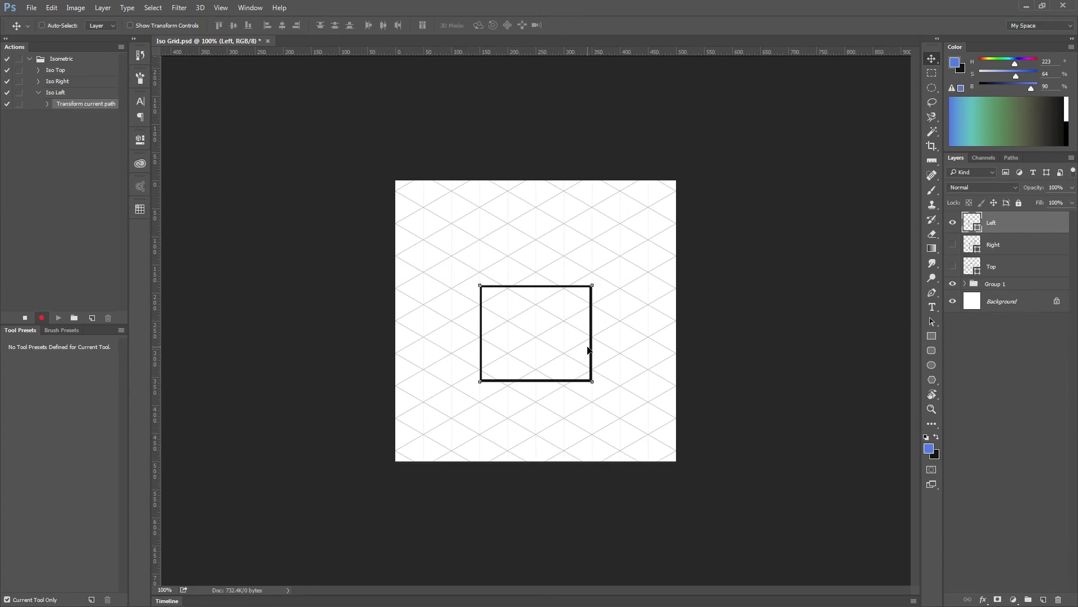
Apply a 30° horizontal skew to the square in a new transform.
{"action": "left_click", "coordinate": [588, 351]}
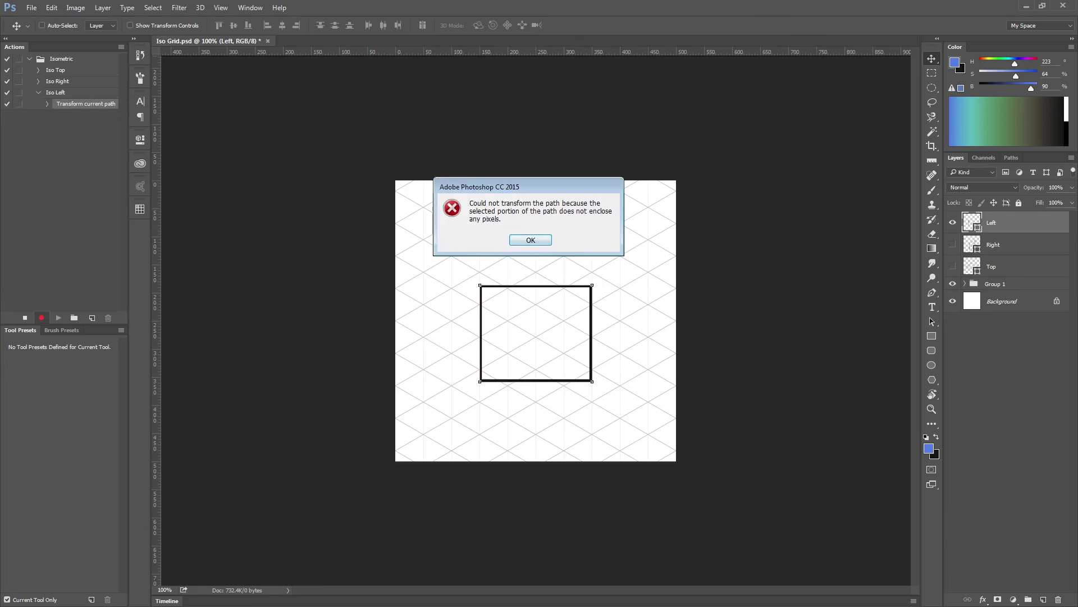
{"action": "left_click", "coordinate": [539, 240]}
{"action": "key", "text": "ctrl+t"}
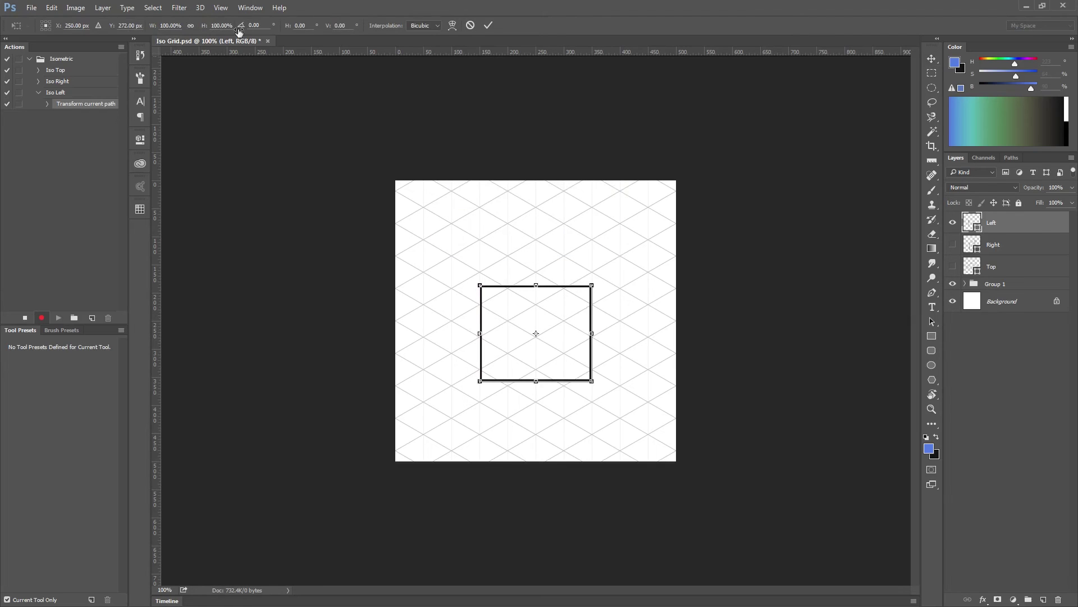
{"action": "left_click", "coordinate": [300, 26]}
{"action": "type", "text": "30"}
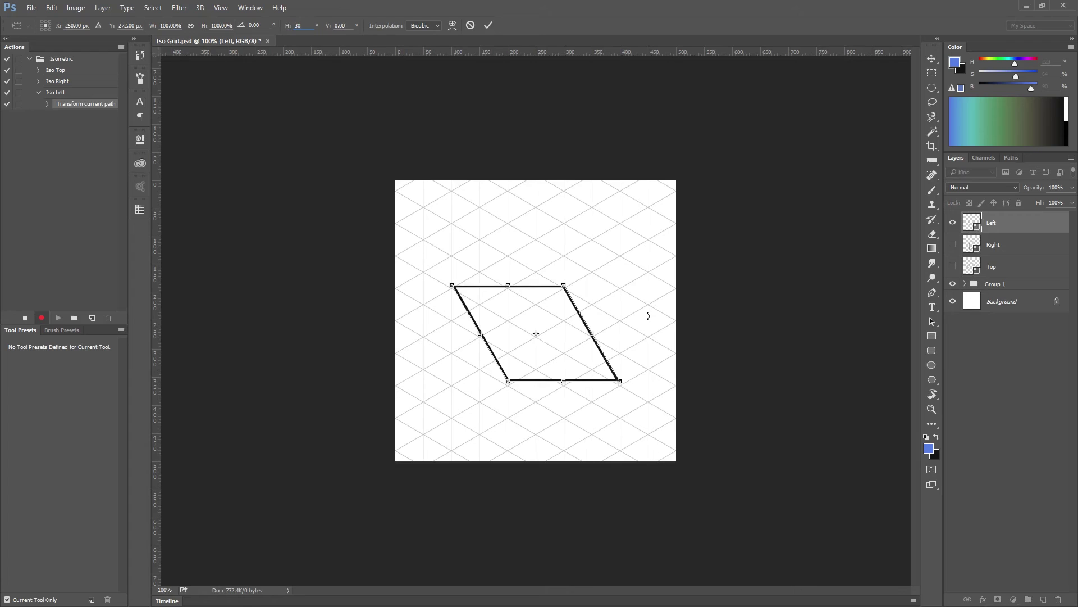
{"action": "key", "text": "Return"}
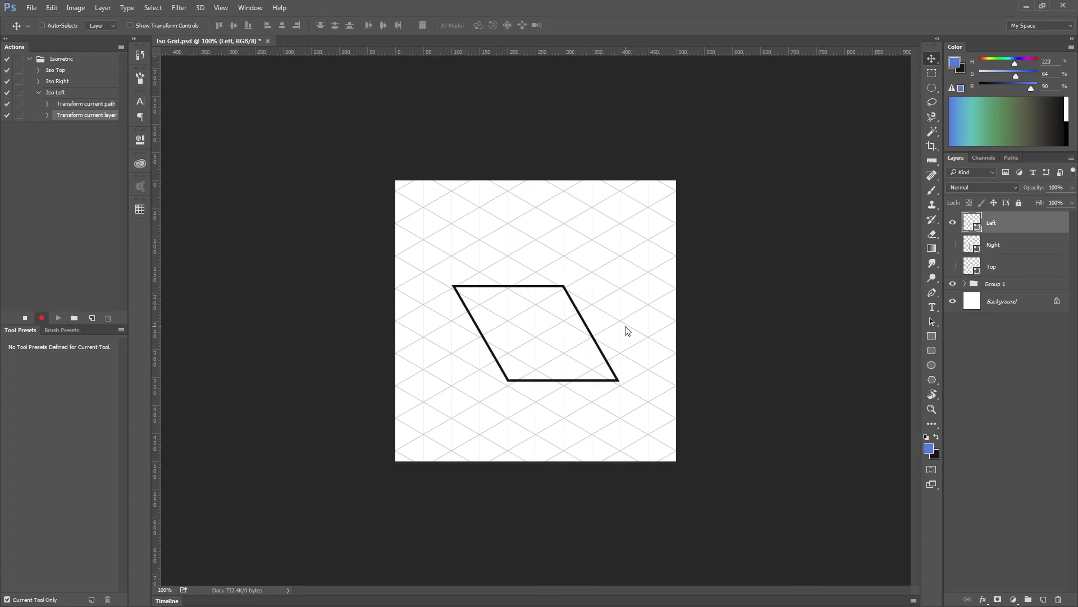
Rotate the skewed shape to -45° and commit the transform.
{"action": "key", "text": "ctrl+t"}
{"action": "left_click_drag", "start_coordinate": [642, 400], "coordinate": [583, 406]}
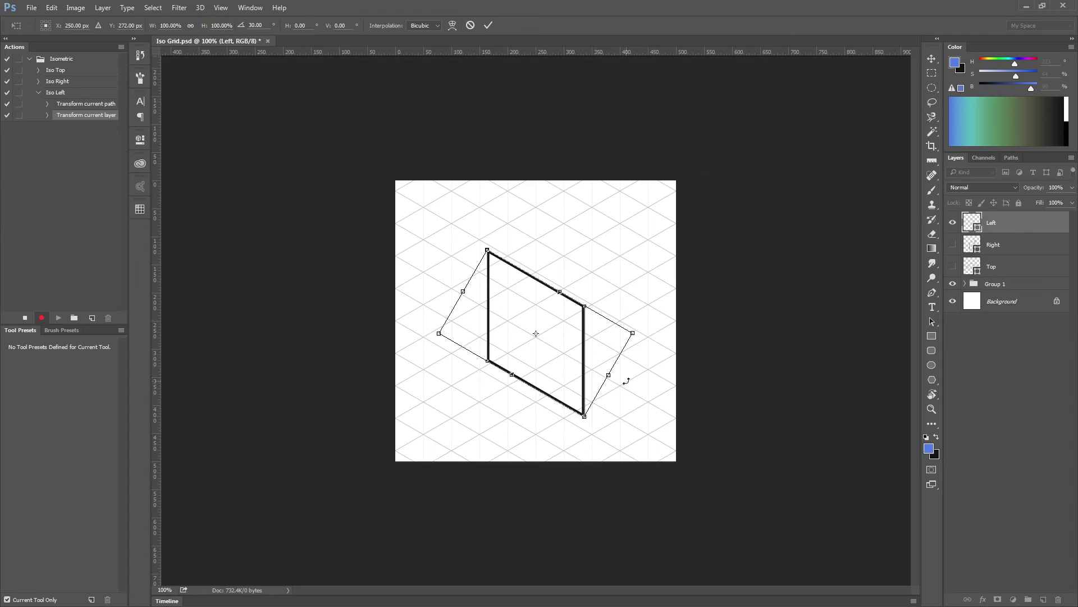
{"action": "key", "text": "Return"}
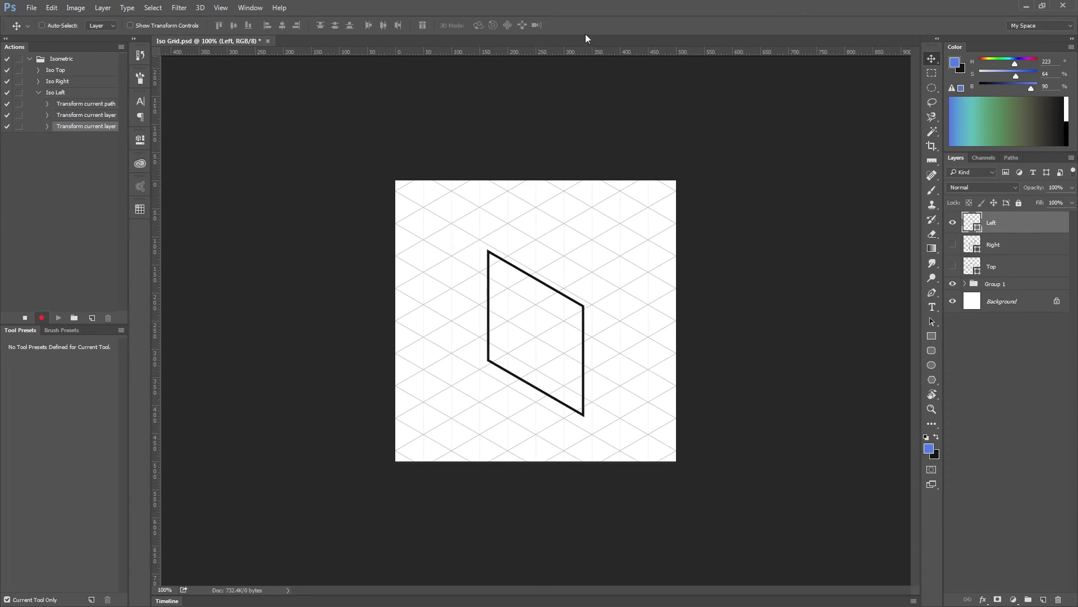
Stop recording Iso Left and delete the 'Move current layer' step from Iso Right.
{"action": "left_click", "coordinate": [25, 317]}
{"action": "left_click", "coordinate": [39, 92]}
{"action": "left_click", "coordinate": [38, 81]}
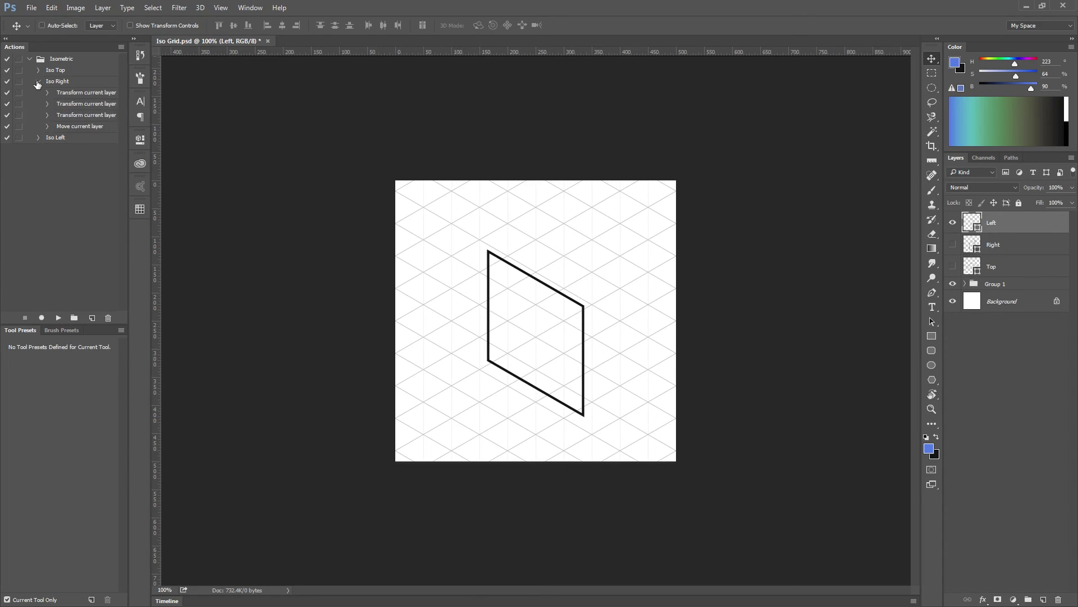
{"action": "left_click", "coordinate": [84, 127]}
{"action": "left_click", "coordinate": [109, 318]}
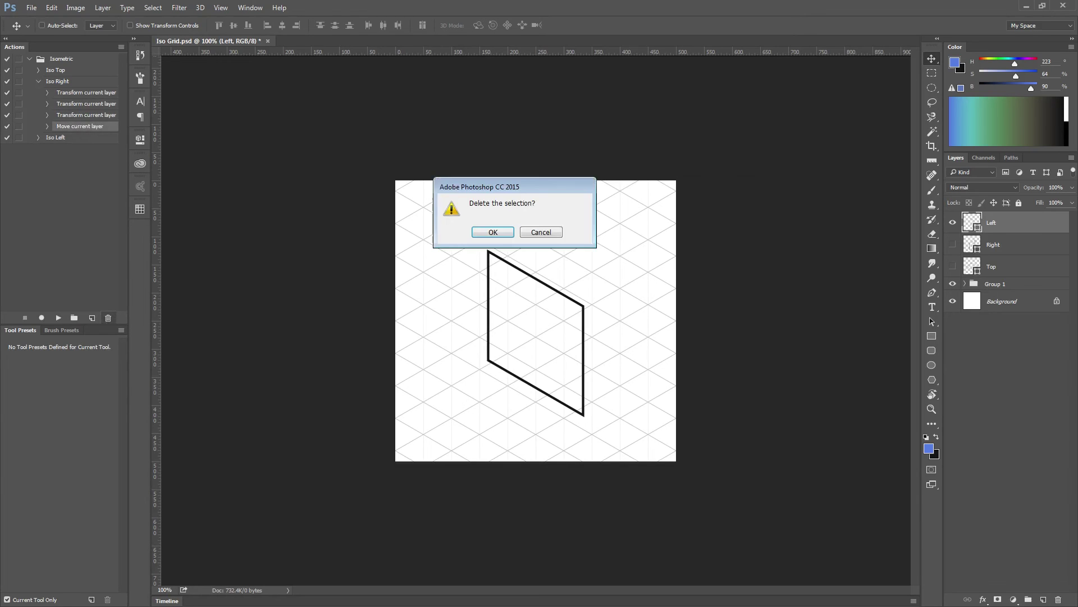
{"action": "left_click", "coordinate": [492, 232]}
{"action": "left_click", "coordinate": [38, 82]}
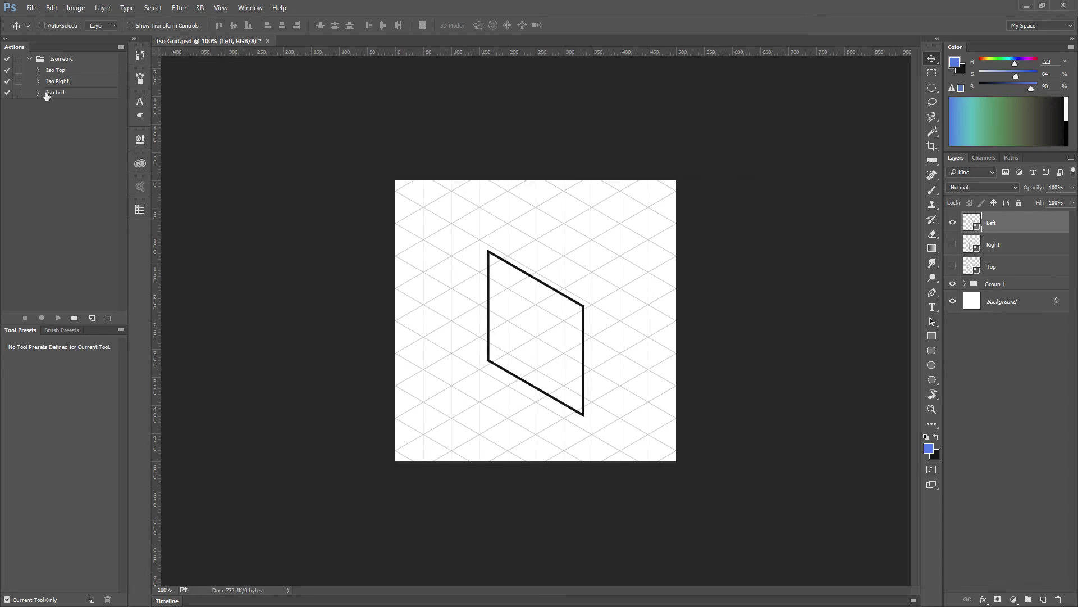
Preview Button Mode, return to list view, and label Iso Top red.
{"action": "left_click", "coordinate": [121, 48]}
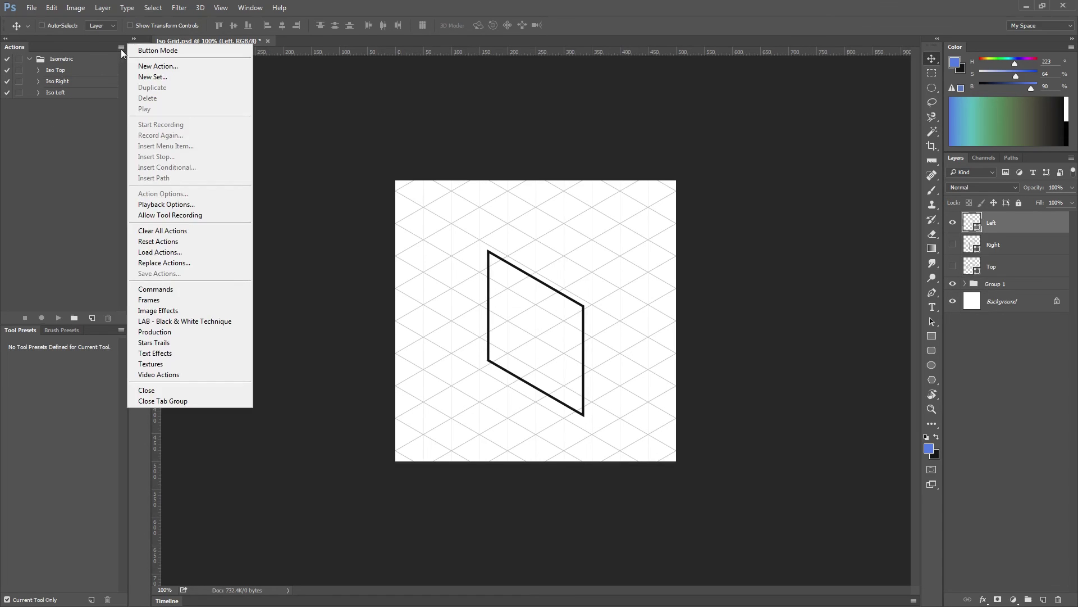
{"action": "left_click", "coordinate": [150, 52]}
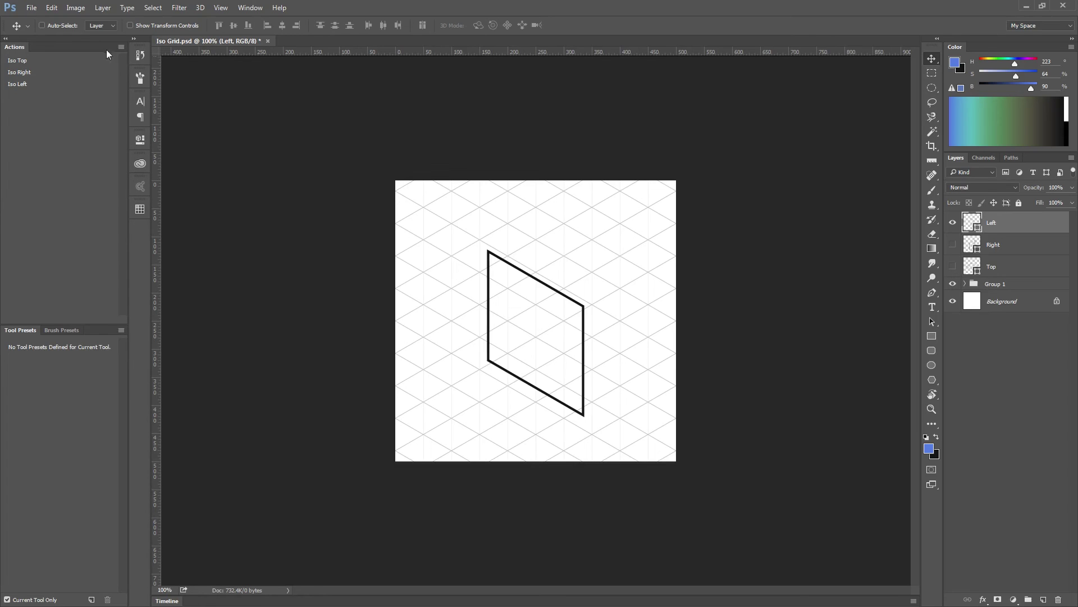
{"action": "left_click", "coordinate": [120, 46]}
{"action": "left_click", "coordinate": [155, 50]}
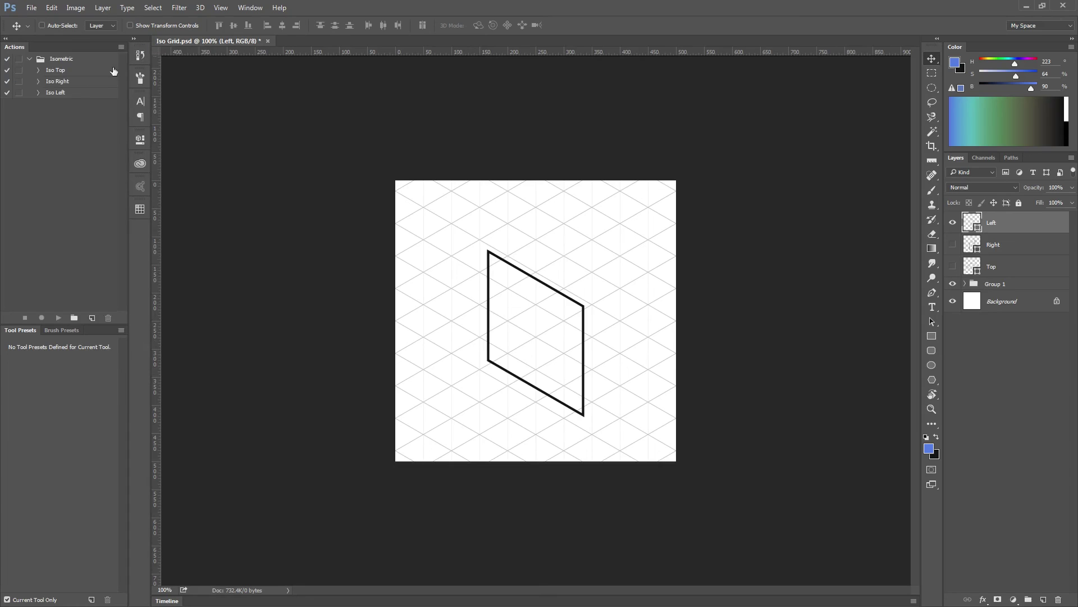
{"action": "left_click", "coordinate": [74, 73]}
{"action": "double_click", "coordinate": [82, 73]}
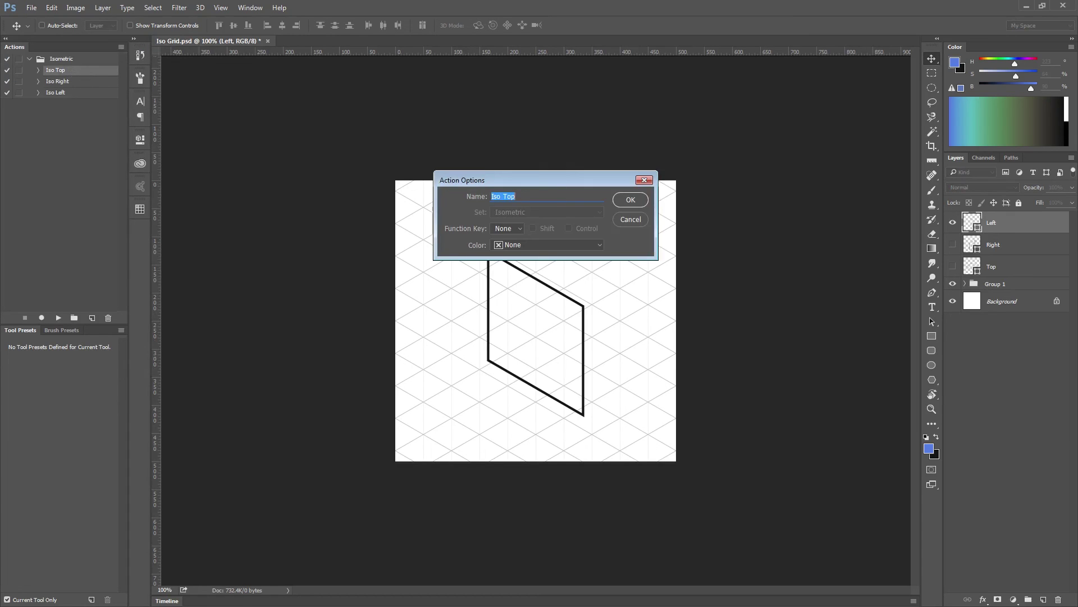
{"action": "left_click", "coordinate": [547, 244]}
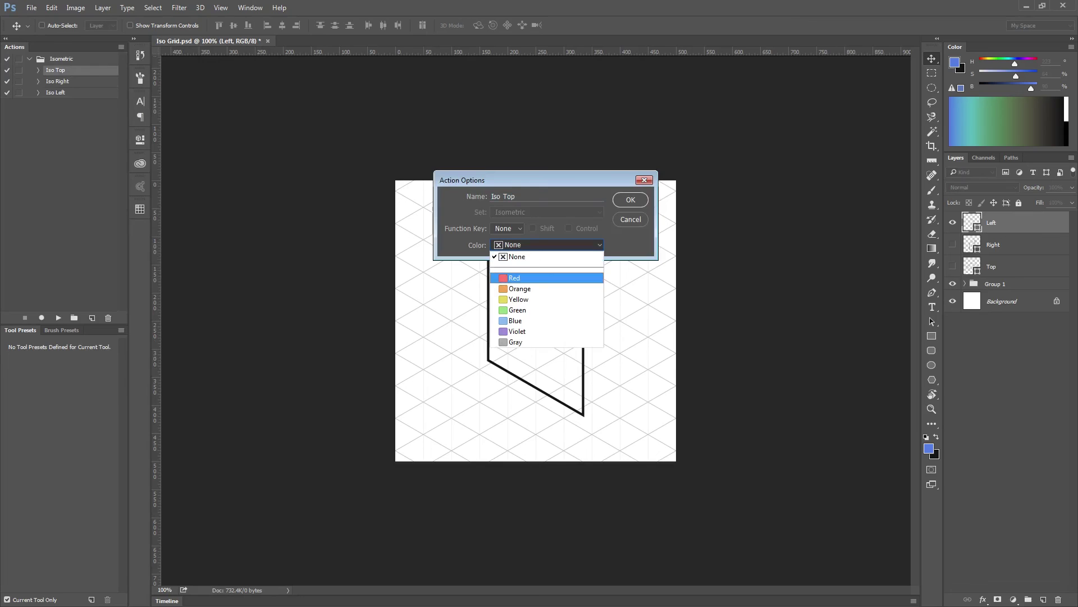
{"action": "left_click", "coordinate": [539, 278]}
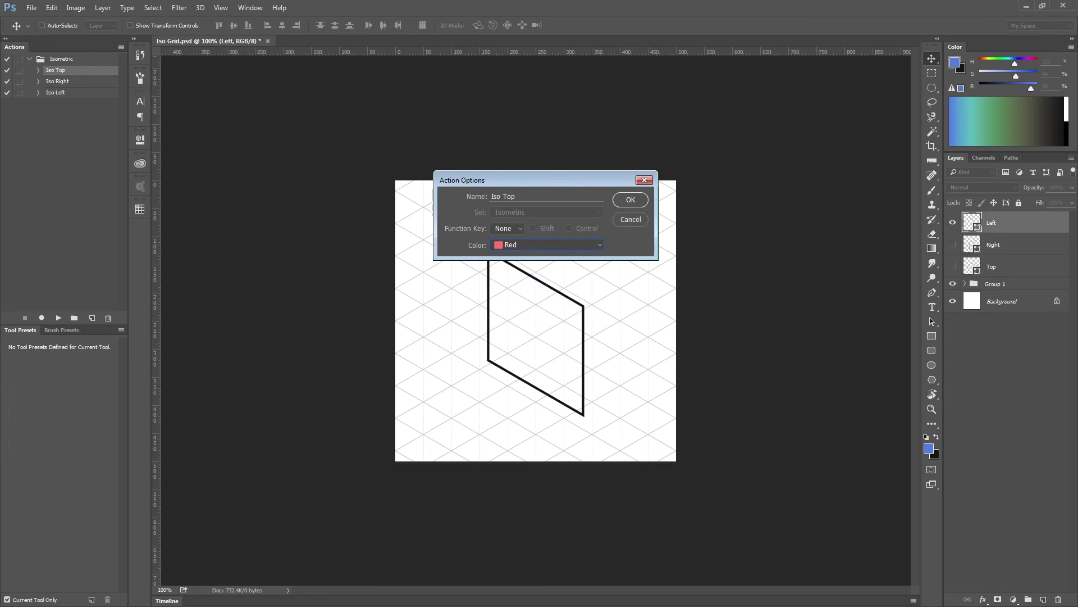
{"action": "left_click", "coordinate": [631, 199]}
Label Iso Right orange and Iso Left yellow, then switch the Actions panel to Button Mode.
{"action": "double_click", "coordinate": [85, 82]}
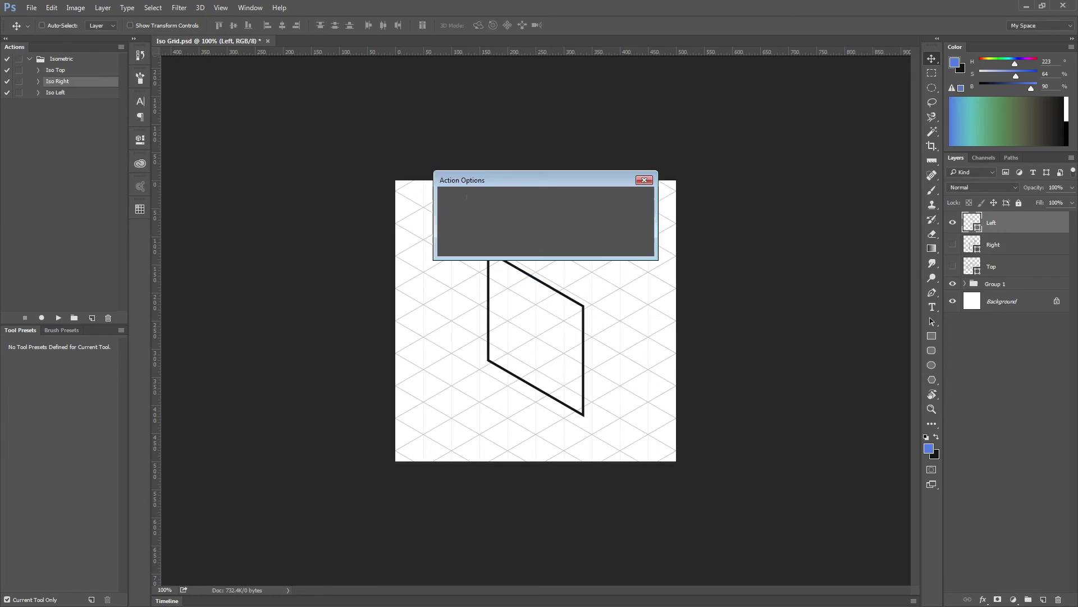
{"action": "left_click", "coordinate": [547, 244]}
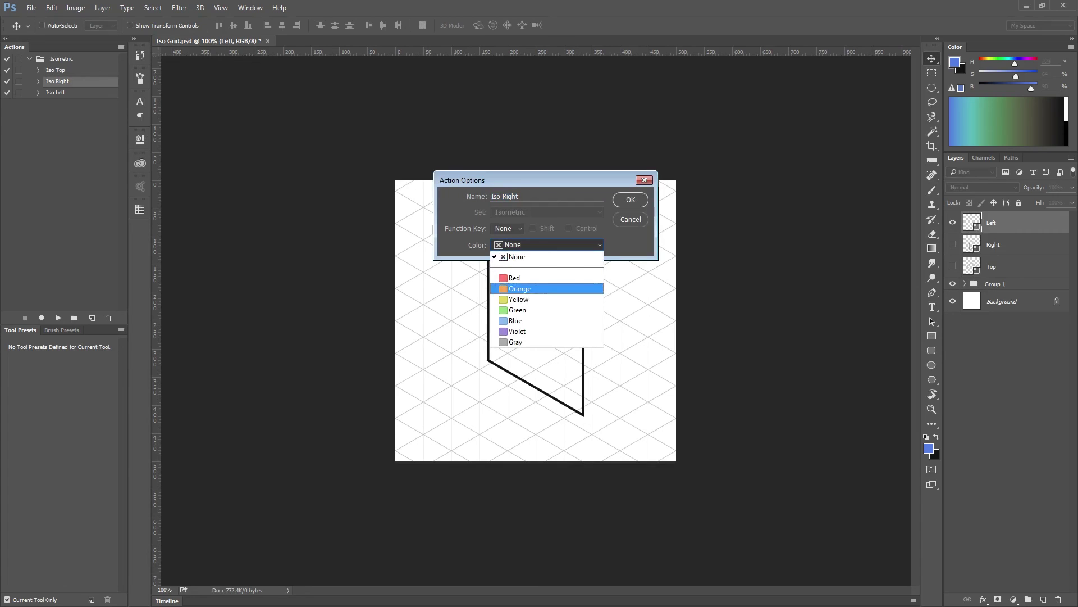
{"action": "left_click", "coordinate": [520, 289]}
{"action": "left_click", "coordinate": [631, 199]}
{"action": "double_click", "coordinate": [87, 94]}
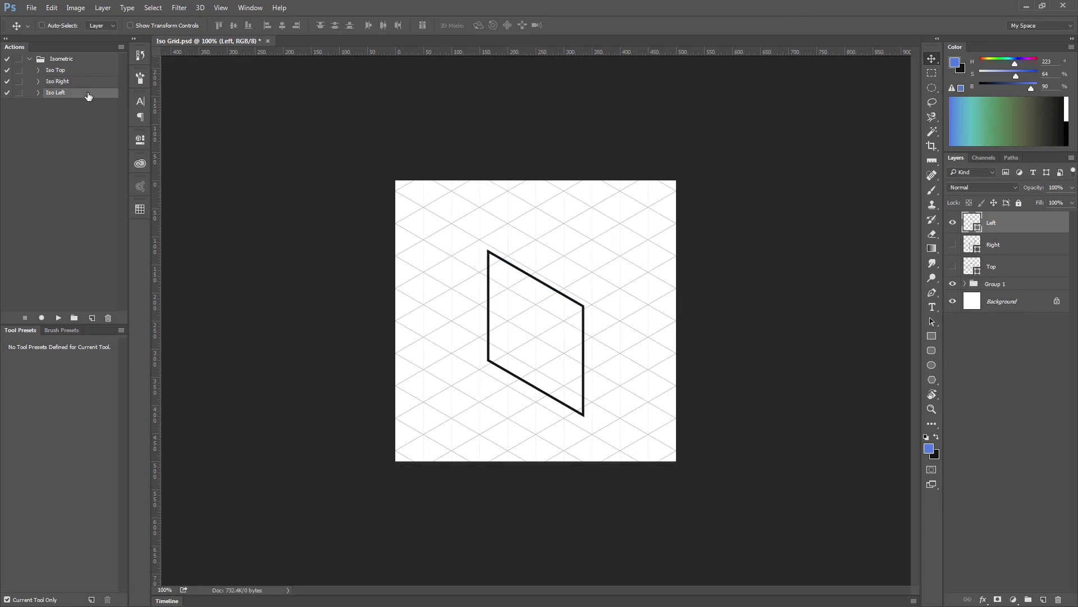
{"action": "left_click", "coordinate": [547, 245]}
{"action": "left_click", "coordinate": [519, 299]}
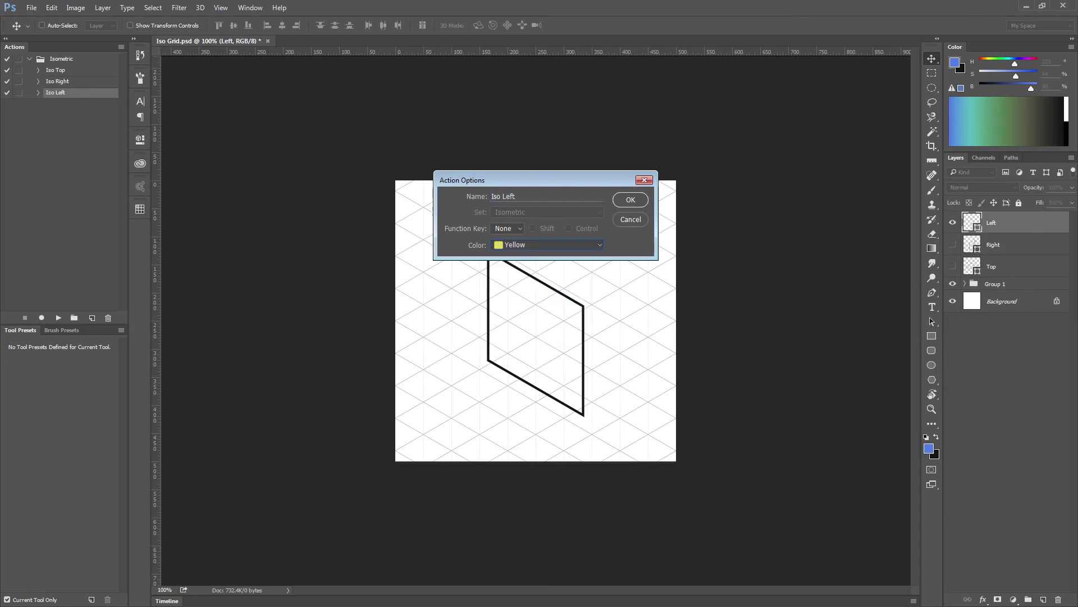
{"action": "key", "text": "Return"}
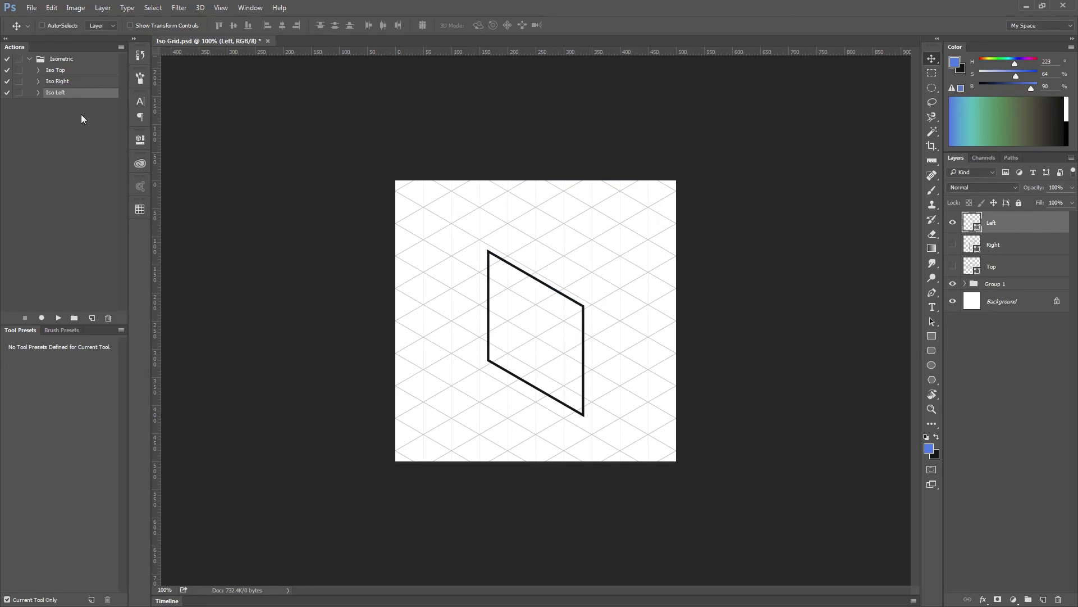
{"action": "left_click", "coordinate": [120, 47]}
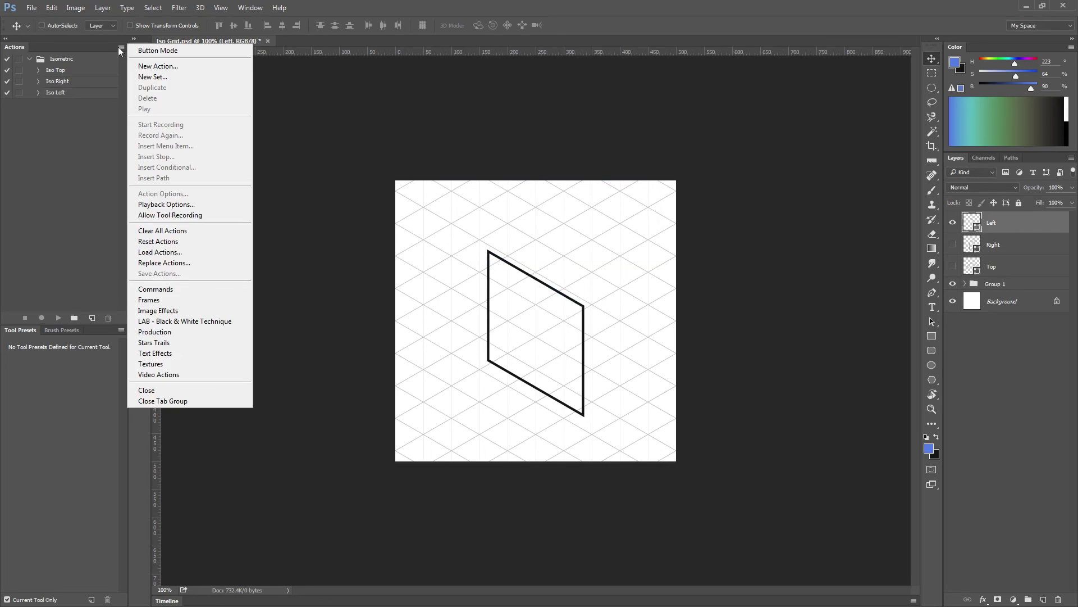
{"action": "left_click", "coordinate": [155, 51]}
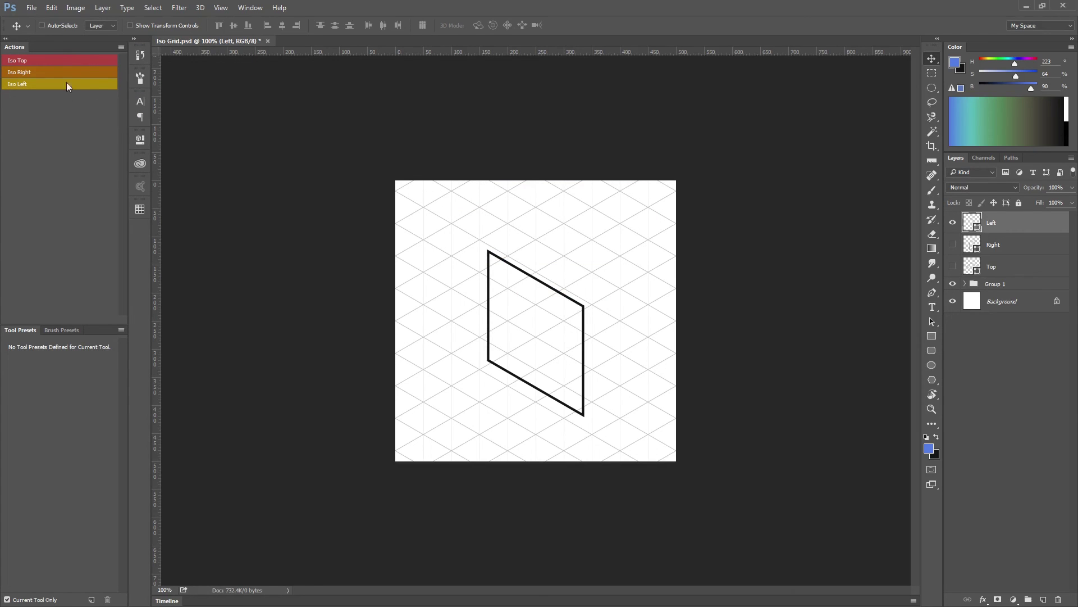
Hide the Left layer and create a 200 × 200 px rectangle.
{"action": "left_click", "coordinate": [953, 223]}
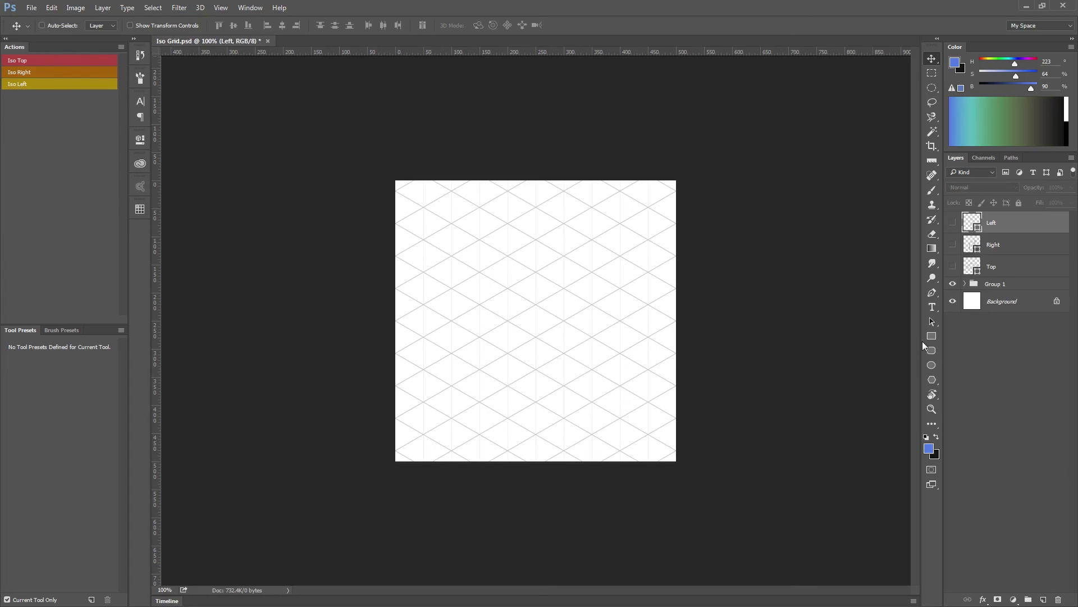
{"action": "left_click", "coordinate": [932, 336]}
{"action": "left_click", "coordinate": [511, 270]}
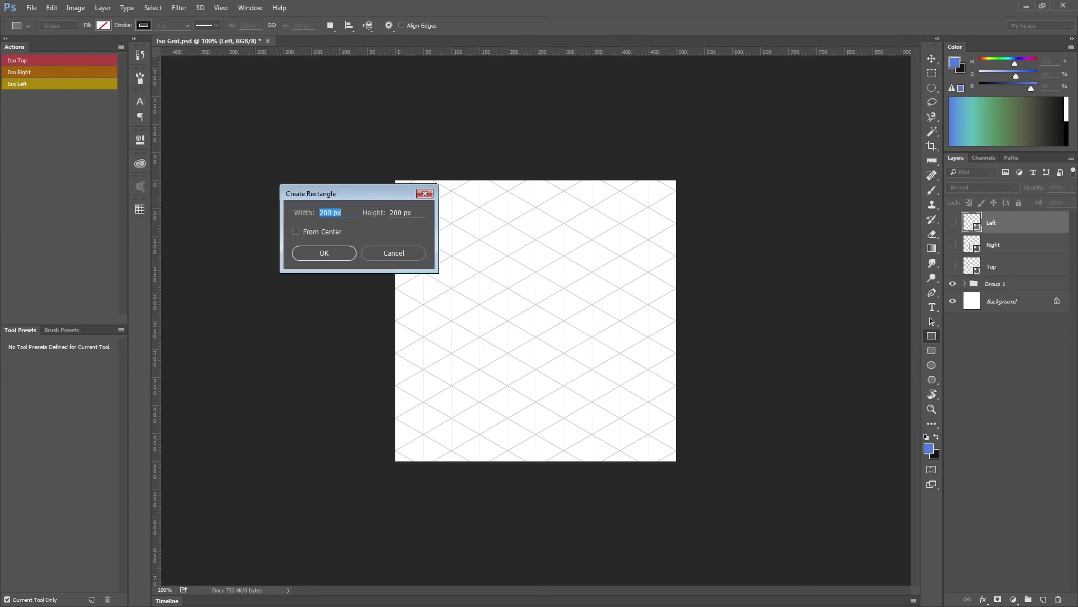
{"action": "left_click", "coordinate": [324, 252]}
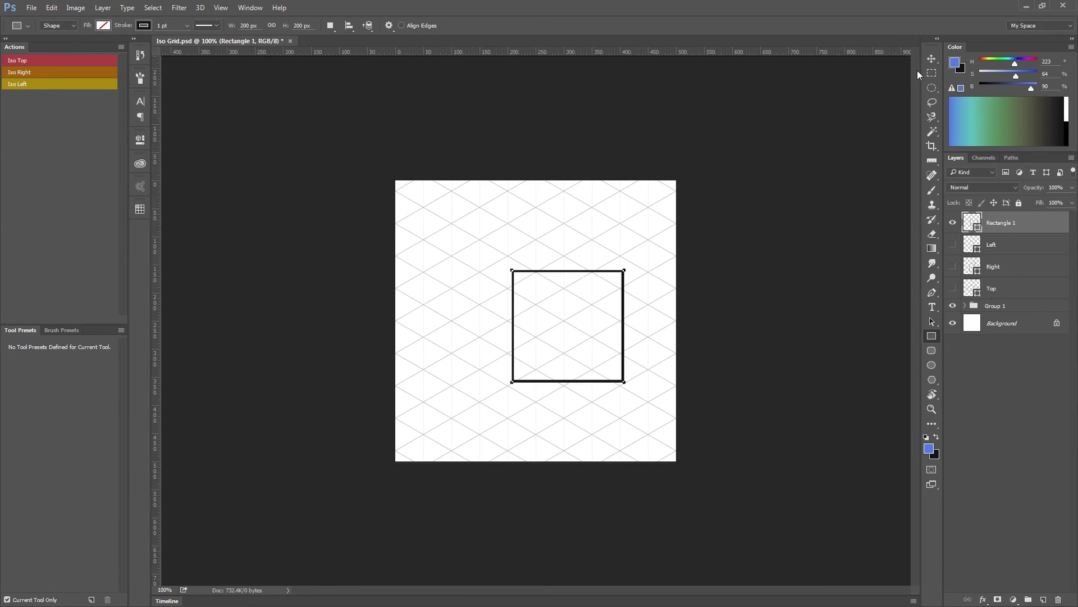
Move the square toward the canvas centre and duplicate it twice.
{"action": "left_click", "coordinate": [932, 59]}
{"action": "left_click_drag", "start_coordinate": [548, 338], "coordinate": [524, 322]}
{"action": "key", "text": "ctrl"}
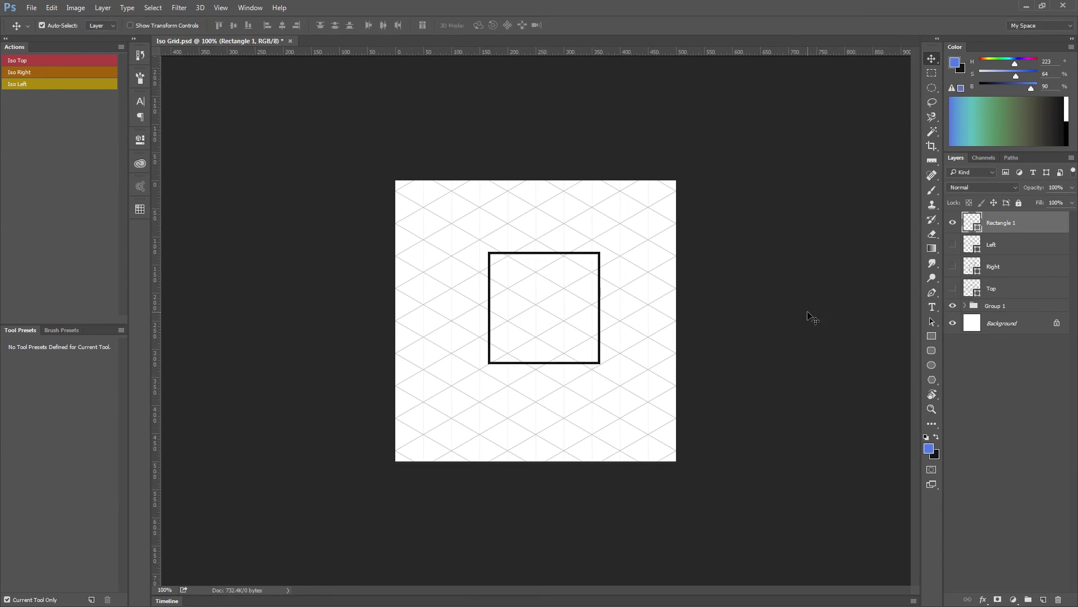
{"action": "key", "text": "ctrl+j"}
{"action": "key", "text": "ctrl+j"}
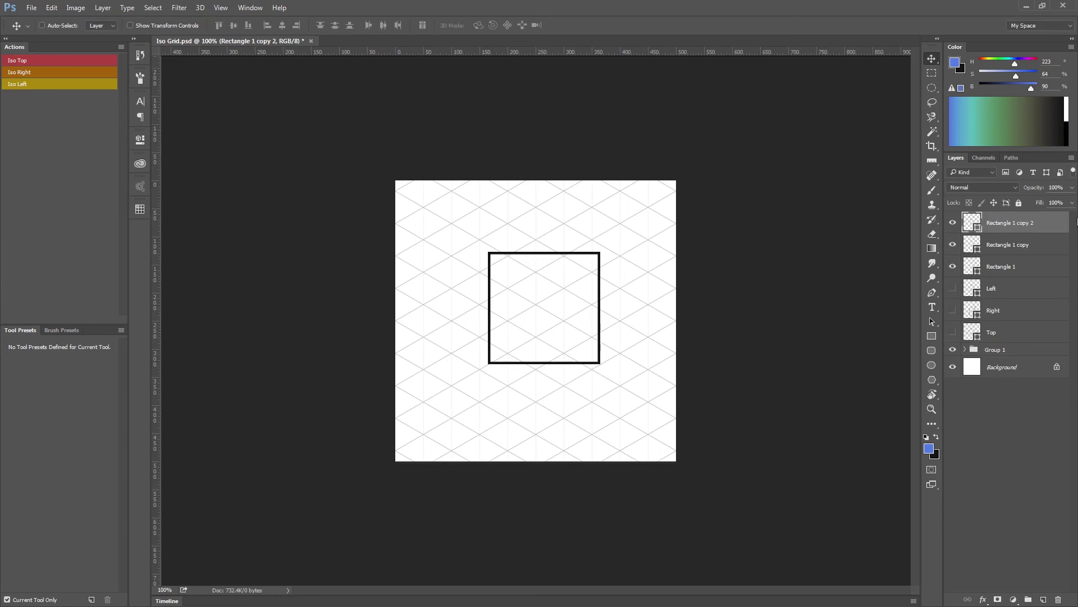
Apply Iso Top, Iso Right and Iso Left to the three rectangle layers.
{"action": "left_click", "coordinate": [86, 60]}
{"action": "left_click", "coordinate": [992, 245]}
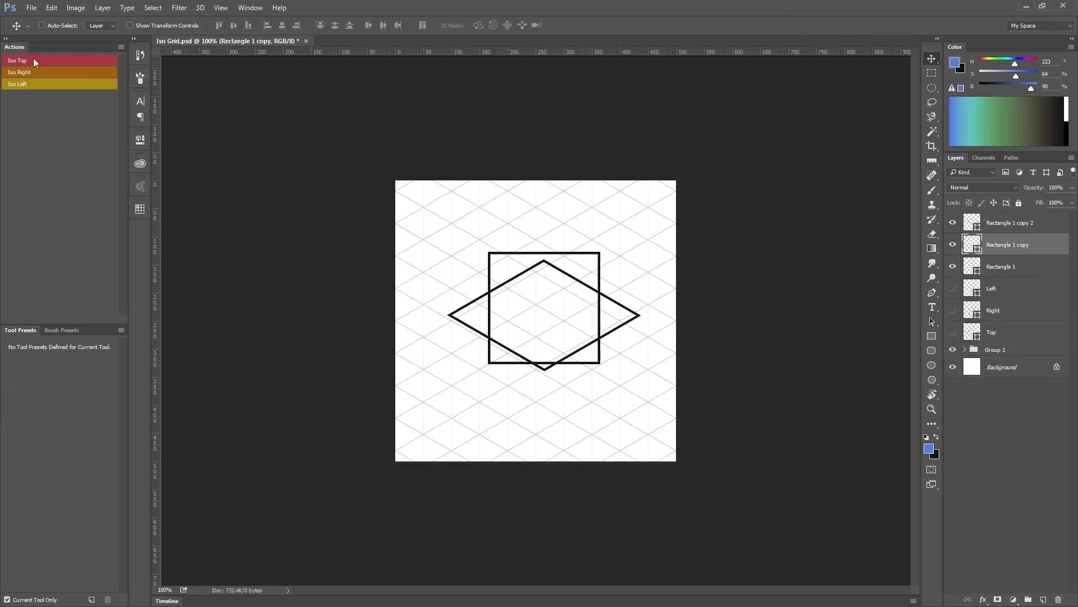
{"action": "left_click", "coordinate": [34, 73]}
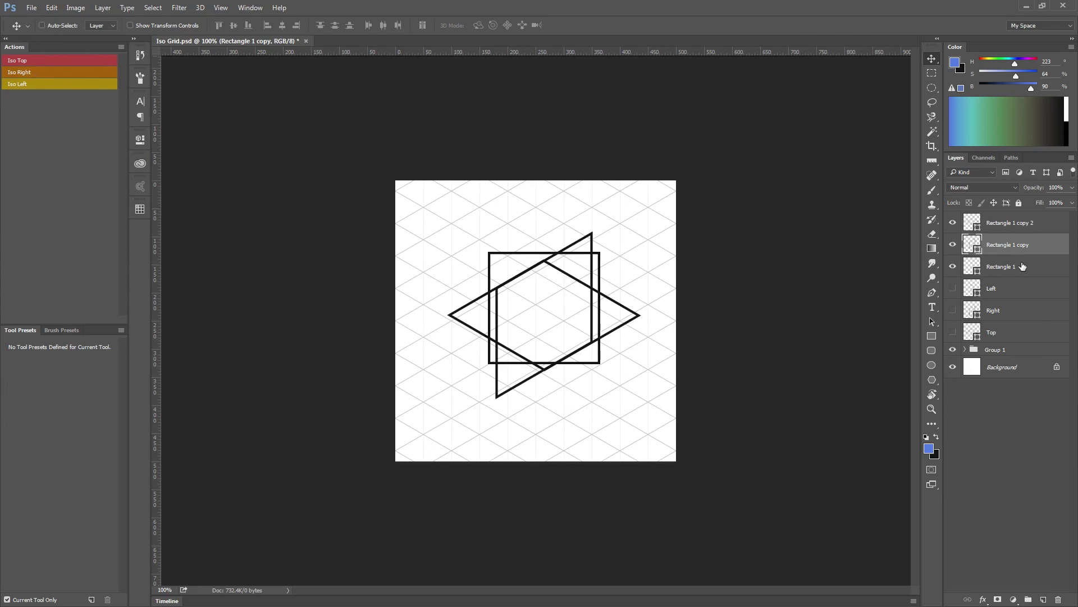
{"action": "left_click", "coordinate": [1023, 265]}
{"action": "left_click", "coordinate": [31, 84]}
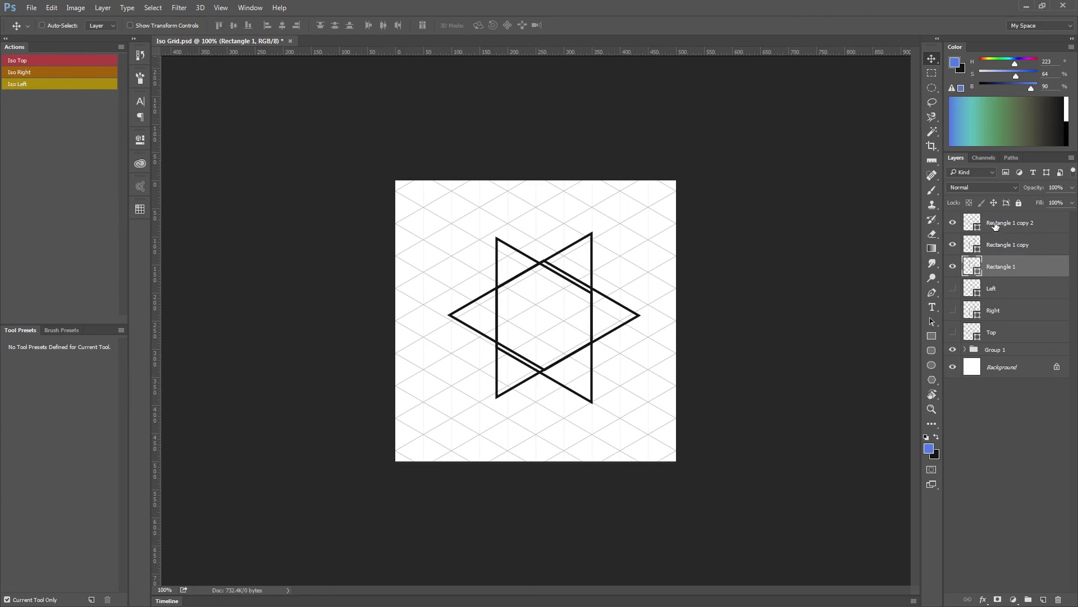
Fit the right and left faces under the top face and move the cube upward.
{"action": "left_click", "coordinate": [1005, 224]}
{"action": "left_click_drag", "start_coordinate": [583, 331], "coordinate": [549, 406]}
{"action": "left_click", "coordinate": [1043, 243]}
{"action": "left_click", "coordinate": [1028, 269]}
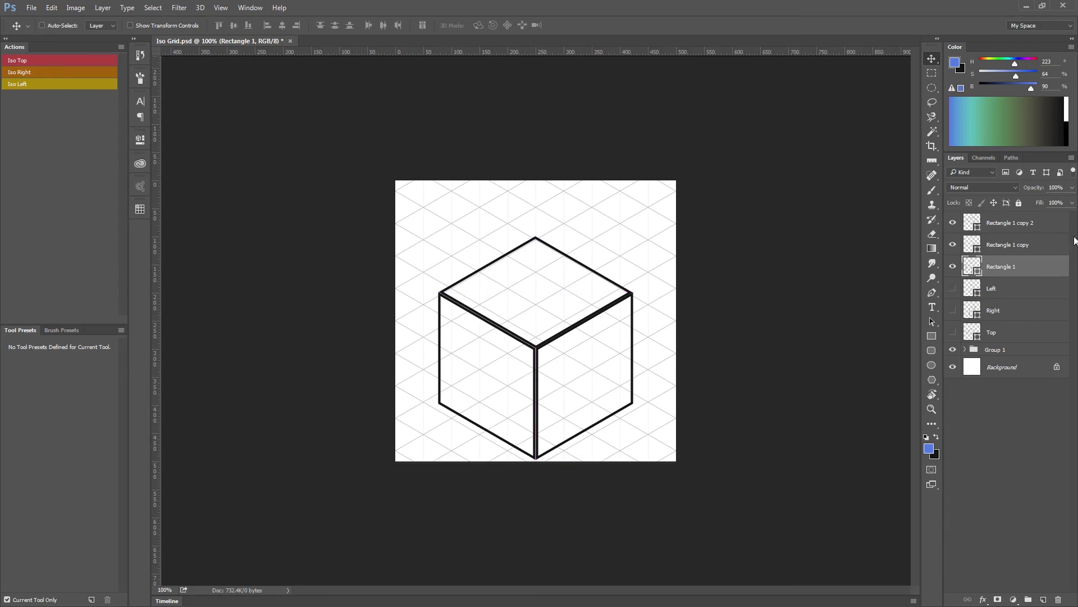
{"action": "left_click", "coordinate": [1035, 226], "text": "shift"}
{"action": "left_click_drag", "start_coordinate": [505, 312], "coordinate": [502, 285]}
{"action": "key", "text": "Up"}
{"action": "key", "text": "Up"}
{"action": "key", "text": "Up"}
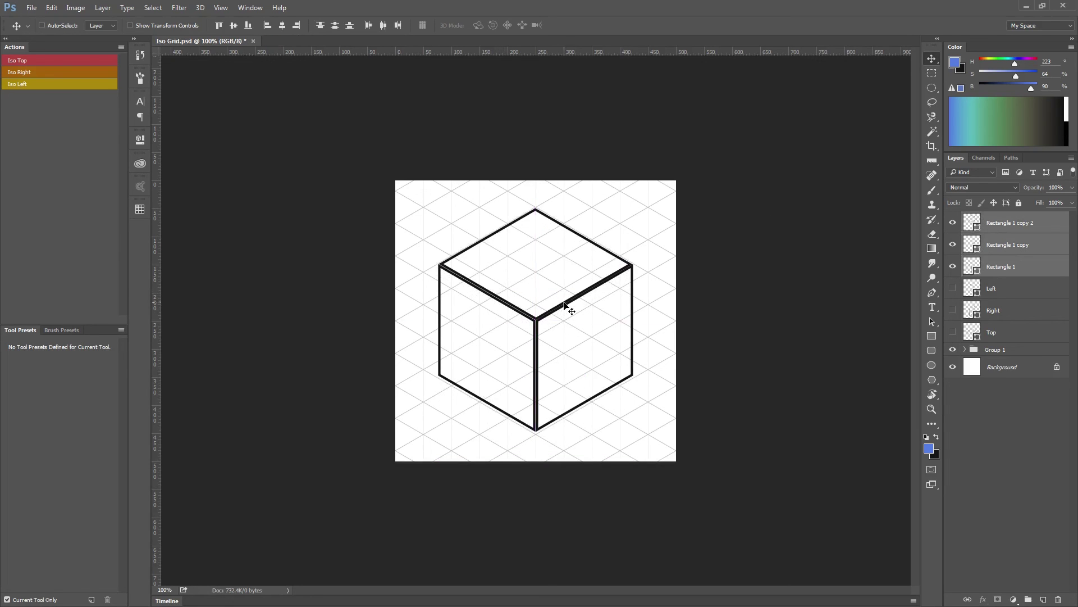
{"action": "key", "text": "ctrl"}
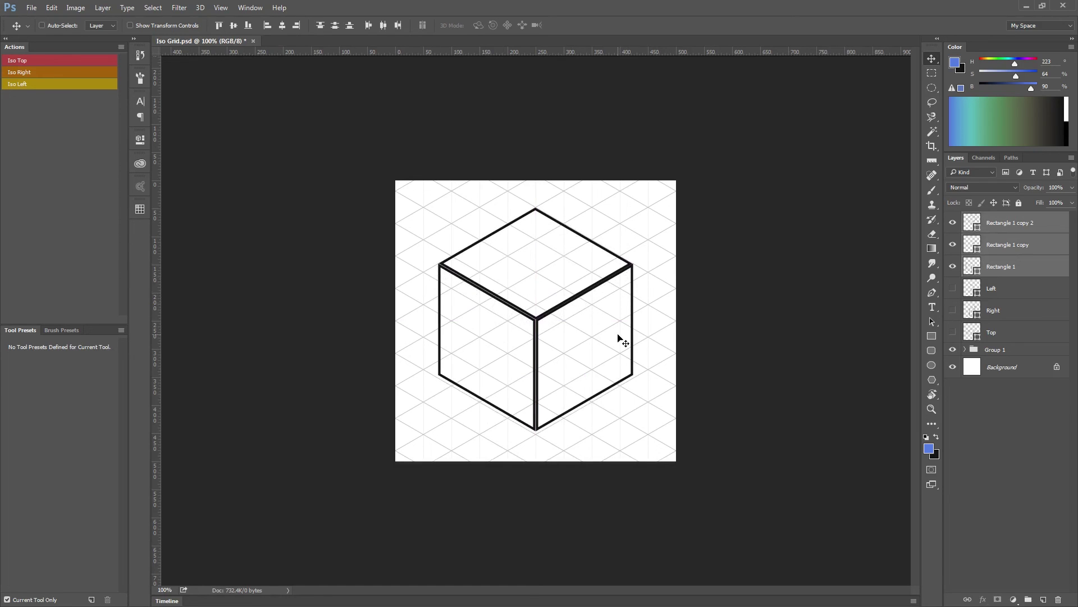
{"action": "key", "text": "ctrl"}
{"action": "key", "text": "ctrl+t"}
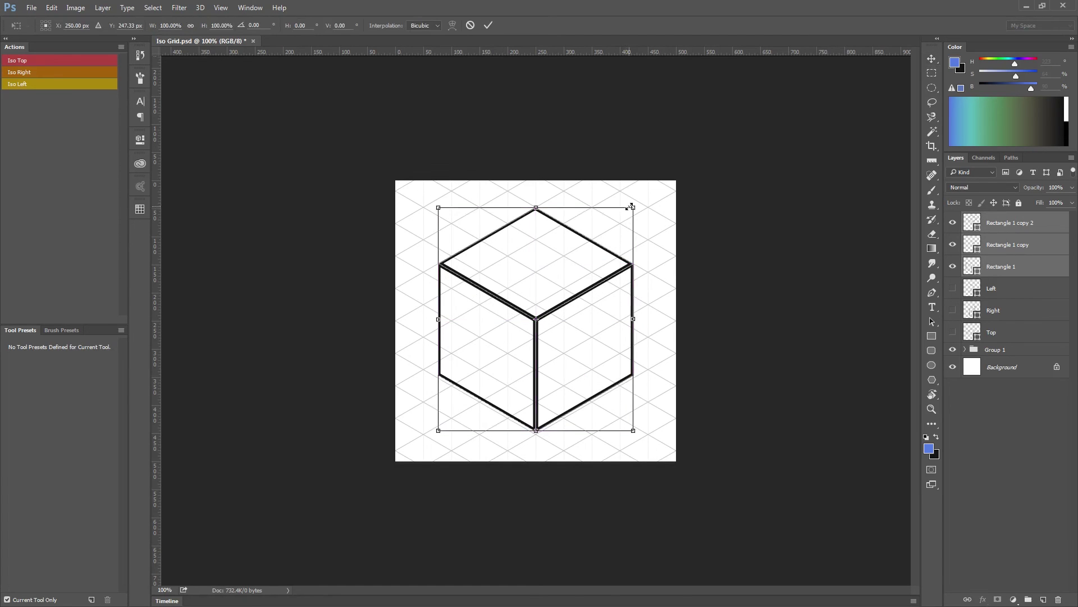